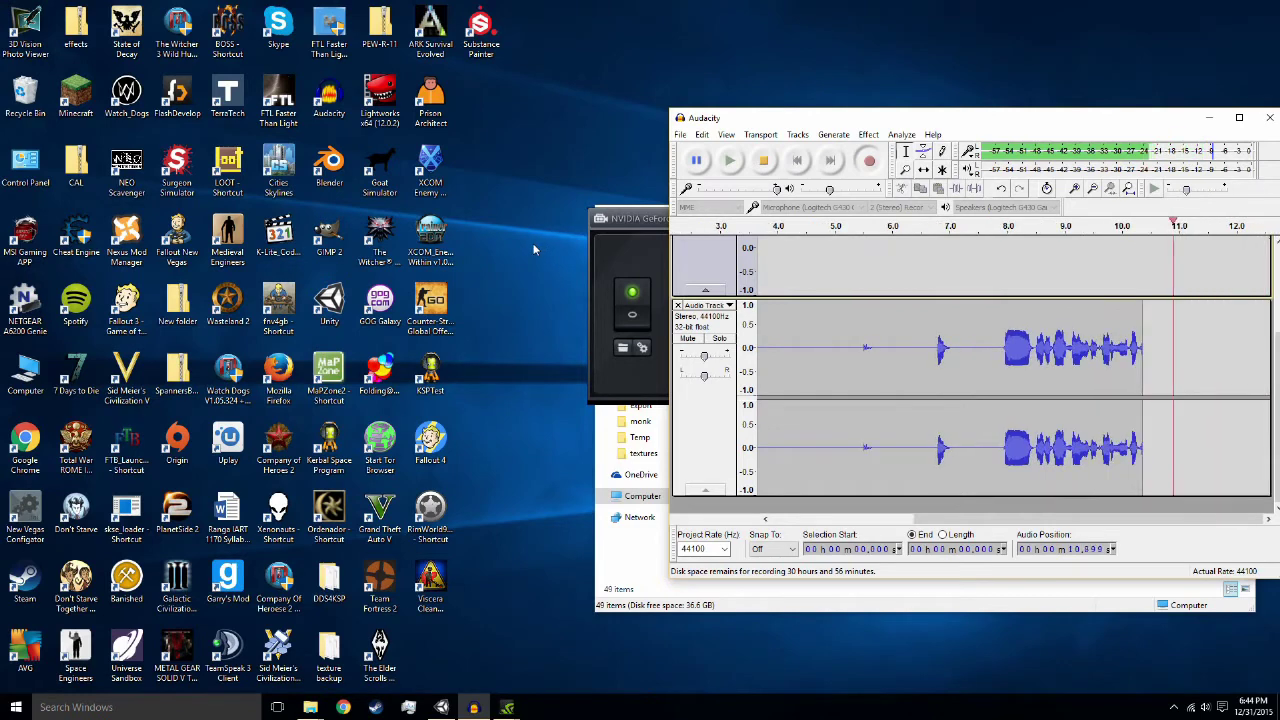
Step: Orbit closer to the missile, selecting AIM-54blend and then its Lowpoly mesh
{"action": "left_click", "coordinate": [598, 220]}
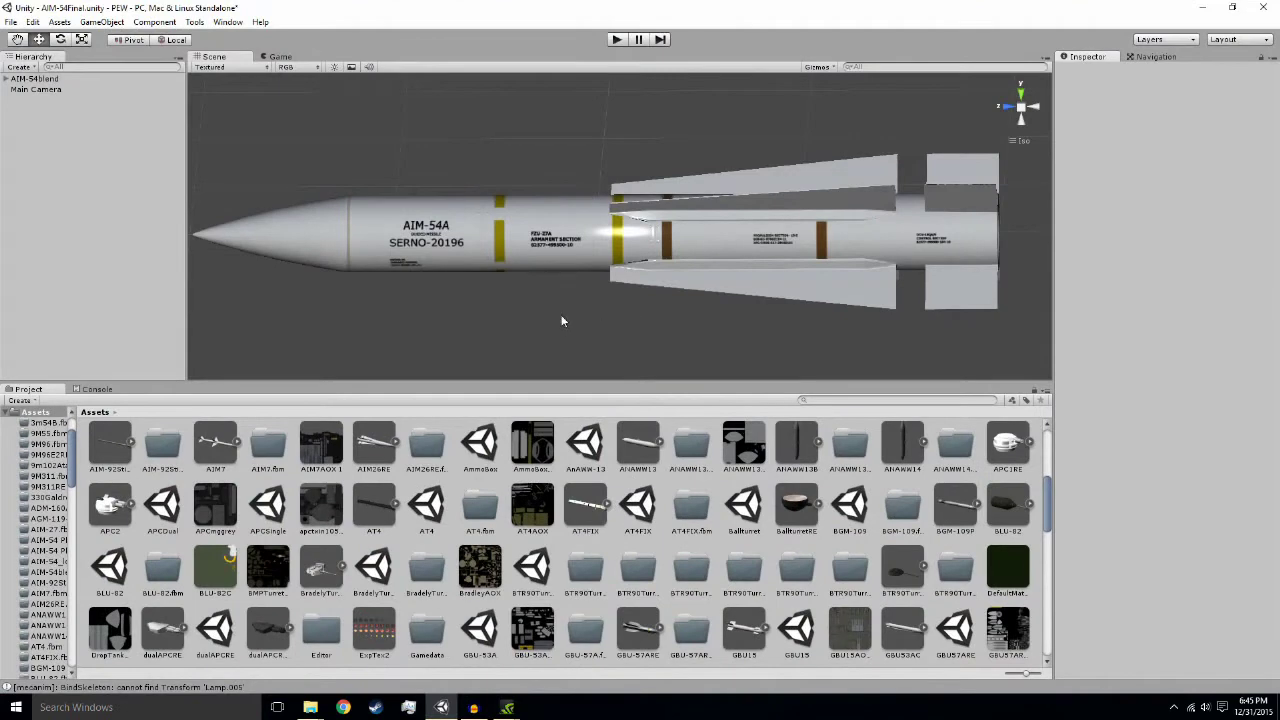
{"action": "left_click_drag", "start_coordinate": [562, 321], "coordinate": [548, 326], "text": "alt"}
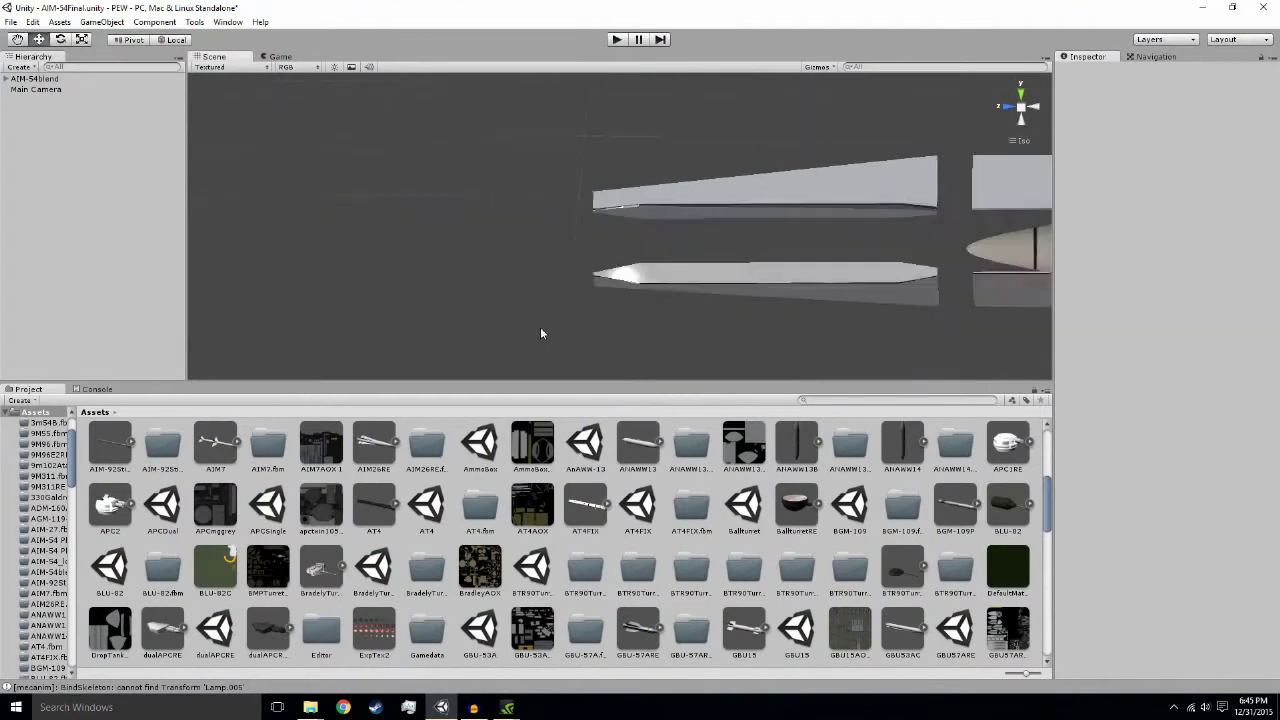
{"action": "left_click", "coordinate": [50, 79]}
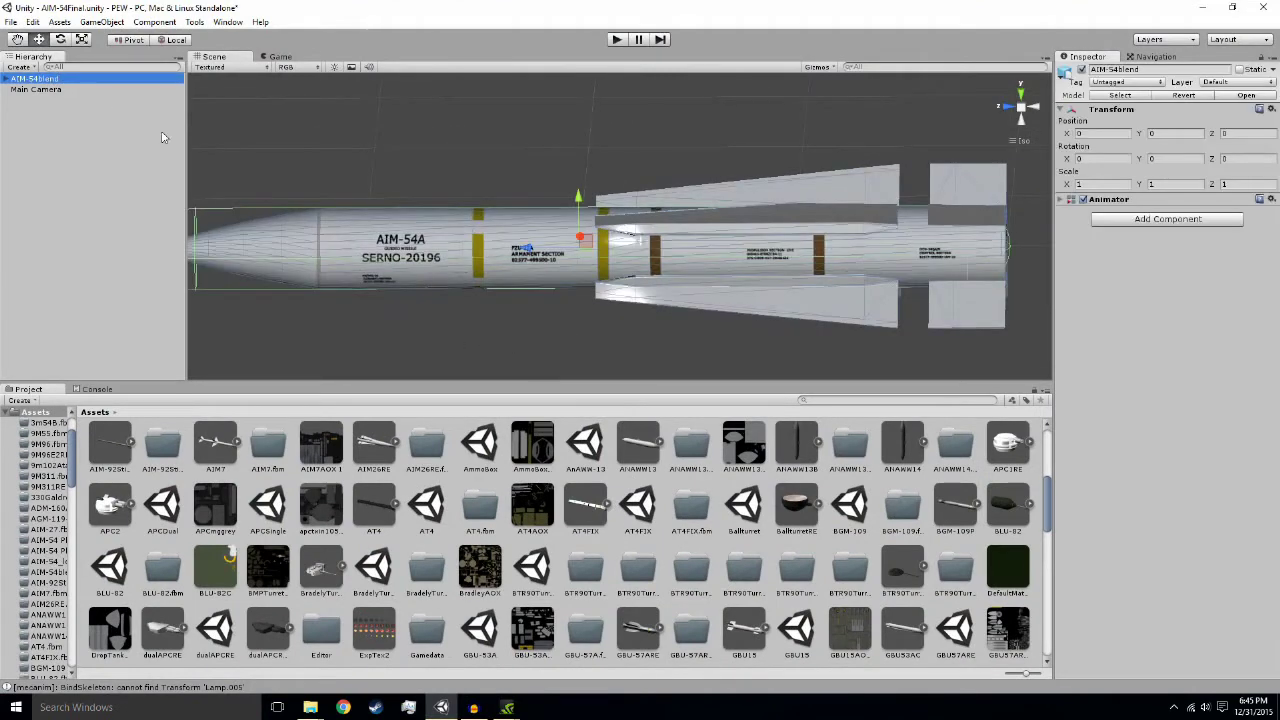
{"action": "left_click_drag", "start_coordinate": [537, 339], "coordinate": [527, 351], "text": "alt"}
{"action": "left_click", "coordinate": [507, 330]}
{"action": "scroll", "coordinate": [510, 315], "scroll_direction": "down", "scroll_amount": 3}
{"action": "left_click", "coordinate": [546, 259]}
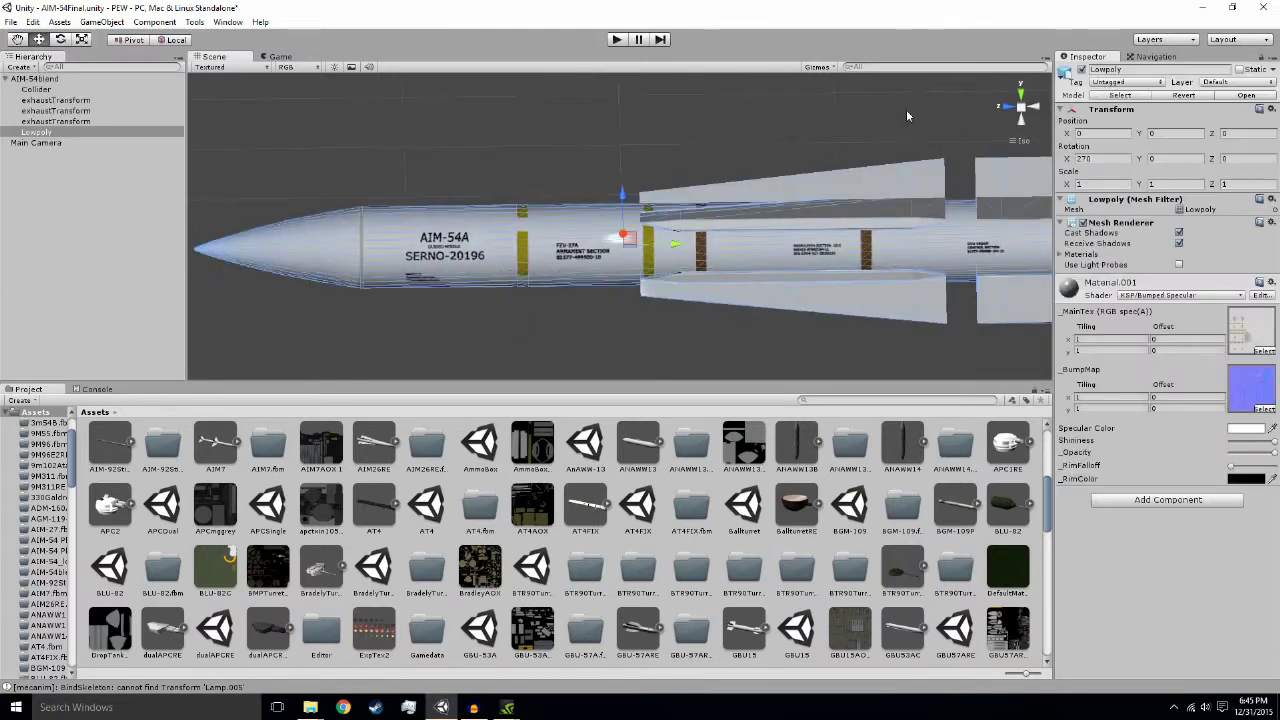
{"action": "scroll", "coordinate": [623, 289], "scroll_direction": "down", "scroll_amount": 3}
{"action": "left_click", "coordinate": [580, 295]}
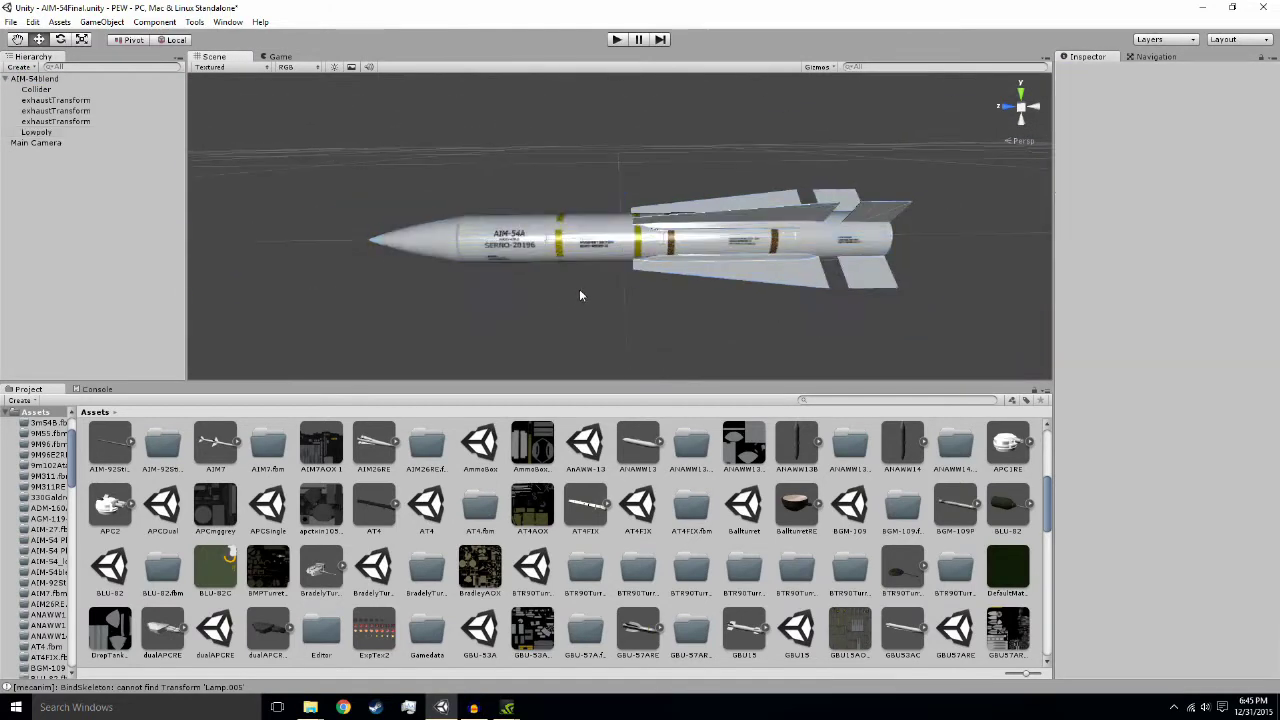
{"action": "scroll", "coordinate": [552, 315], "scroll_direction": "up", "scroll_amount": 5}
Step: View the AIM-54A from nose to rear nozzle and select its Collider
{"action": "left_click_drag", "start_coordinate": [552, 315], "coordinate": [509, 291], "text": "alt"}
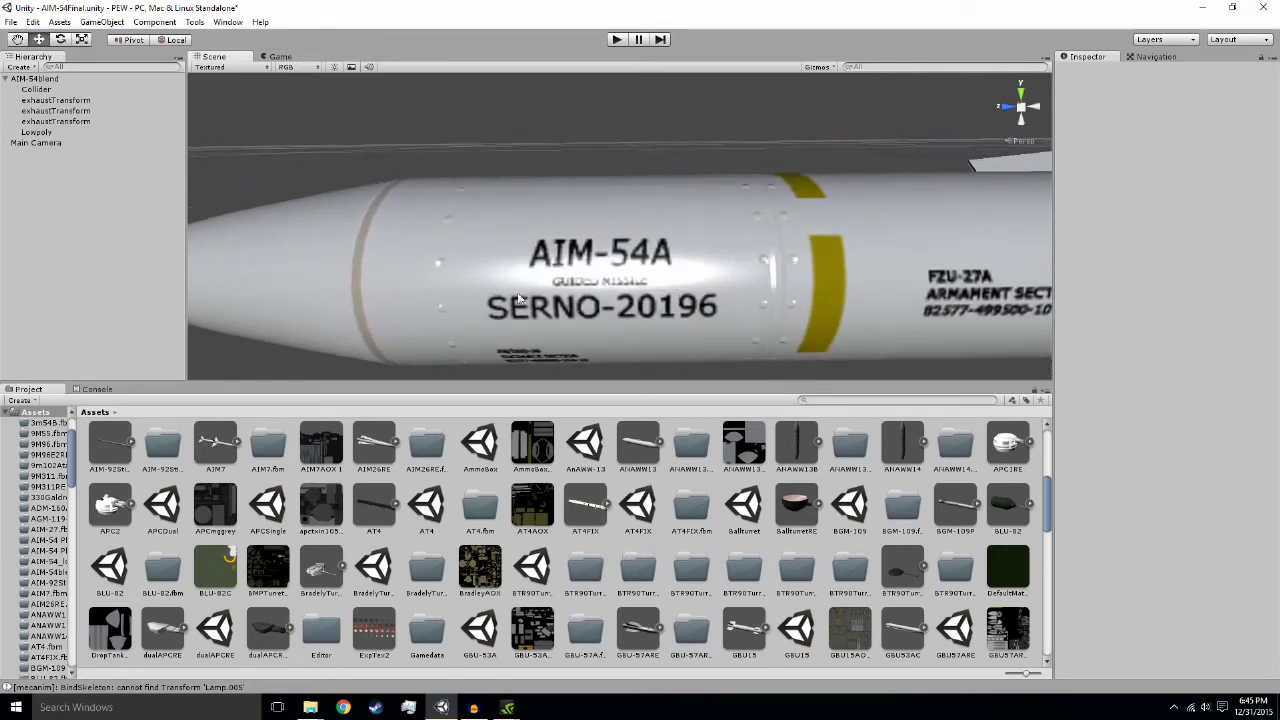
{"action": "scroll", "coordinate": [531, 274], "scroll_direction": "down", "scroll_amount": 2}
{"action": "scroll", "coordinate": [531, 274], "scroll_direction": "down", "scroll_amount": 2}
{"action": "scroll", "coordinate": [531, 274], "scroll_direction": "down", "scroll_amount": 1}
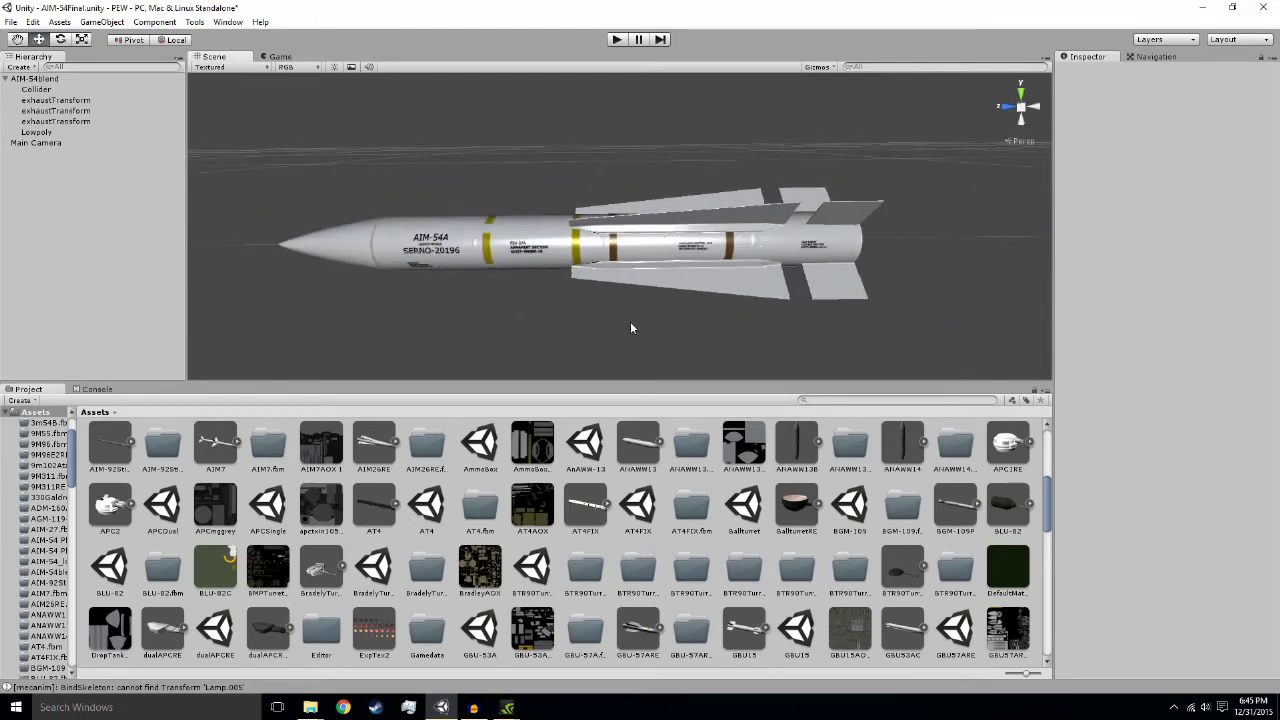
{"action": "mouse_move", "coordinate": [759, 329]}
{"action": "left_mouse_down", "text": "alt"}
{"action": "mouse_move", "coordinate": [389, 251]}
{"action": "mouse_move", "coordinate": [330, 210]}
{"action": "left_mouse_up", "text": "alt"}
{"action": "scroll", "coordinate": [703, 323], "scroll_direction": "up", "scroll_amount": 5}
{"action": "scroll", "coordinate": [703, 323], "scroll_direction": "down", "scroll_amount": 3}
{"action": "left_click", "coordinate": [80, 90]}
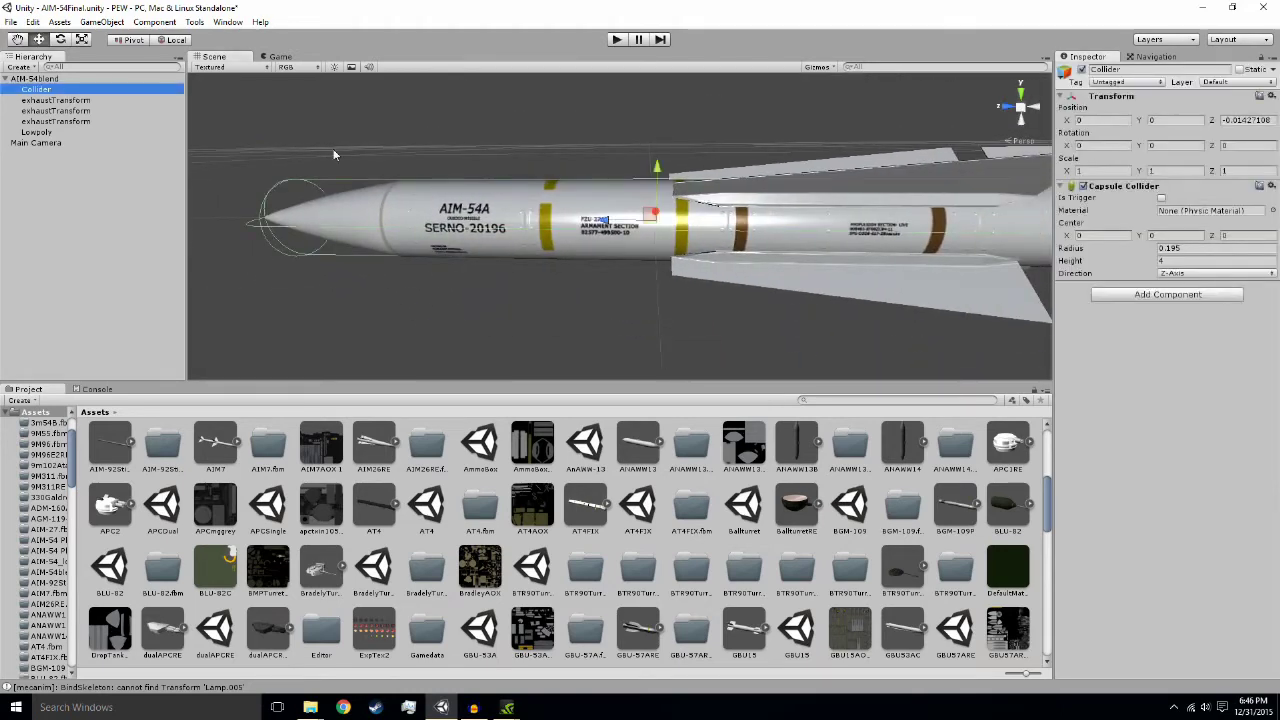
{"action": "left_click", "coordinate": [555, 330]}
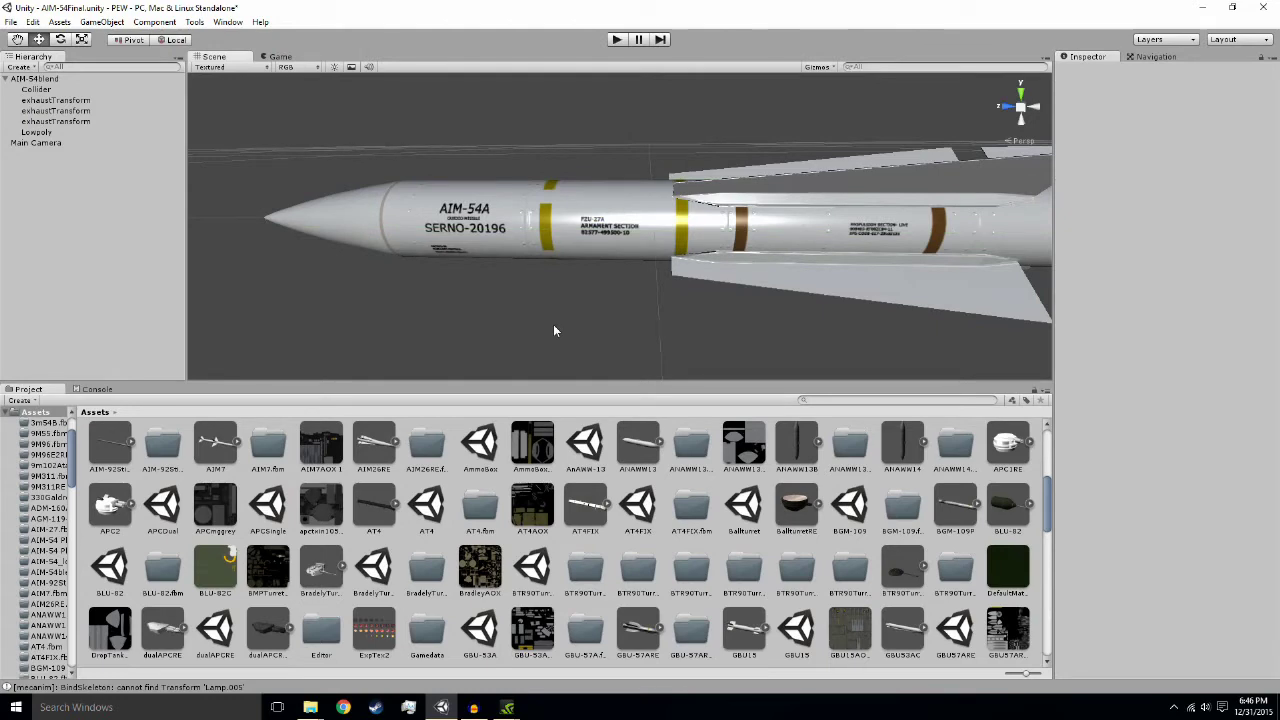
{"action": "left_click_drag", "start_coordinate": [615, 293], "coordinate": [424, 301], "text": "alt"}
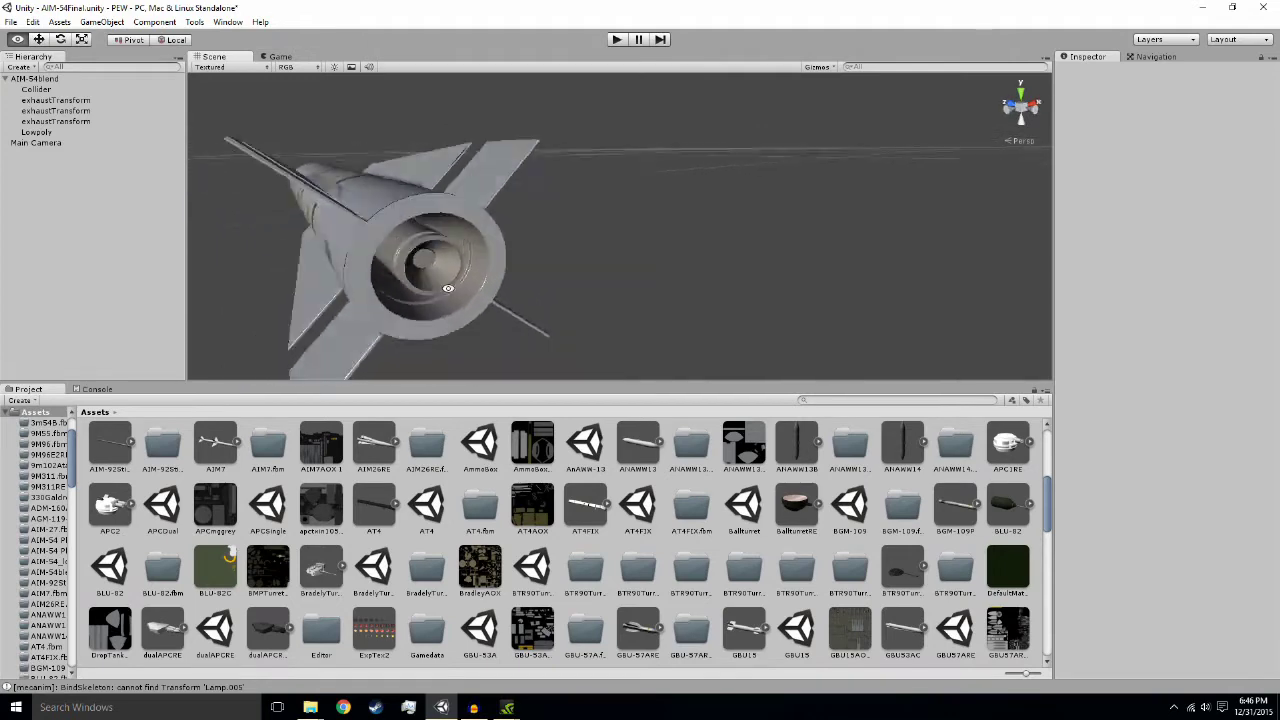
{"action": "mouse_move", "coordinate": [424, 301]}
{"action": "left_mouse_down", "text": "alt"}
{"action": "mouse_move", "coordinate": [718, 303]}
{"action": "mouse_move", "coordinate": [712, 322]}
{"action": "left_mouse_up", "text": "alt"}
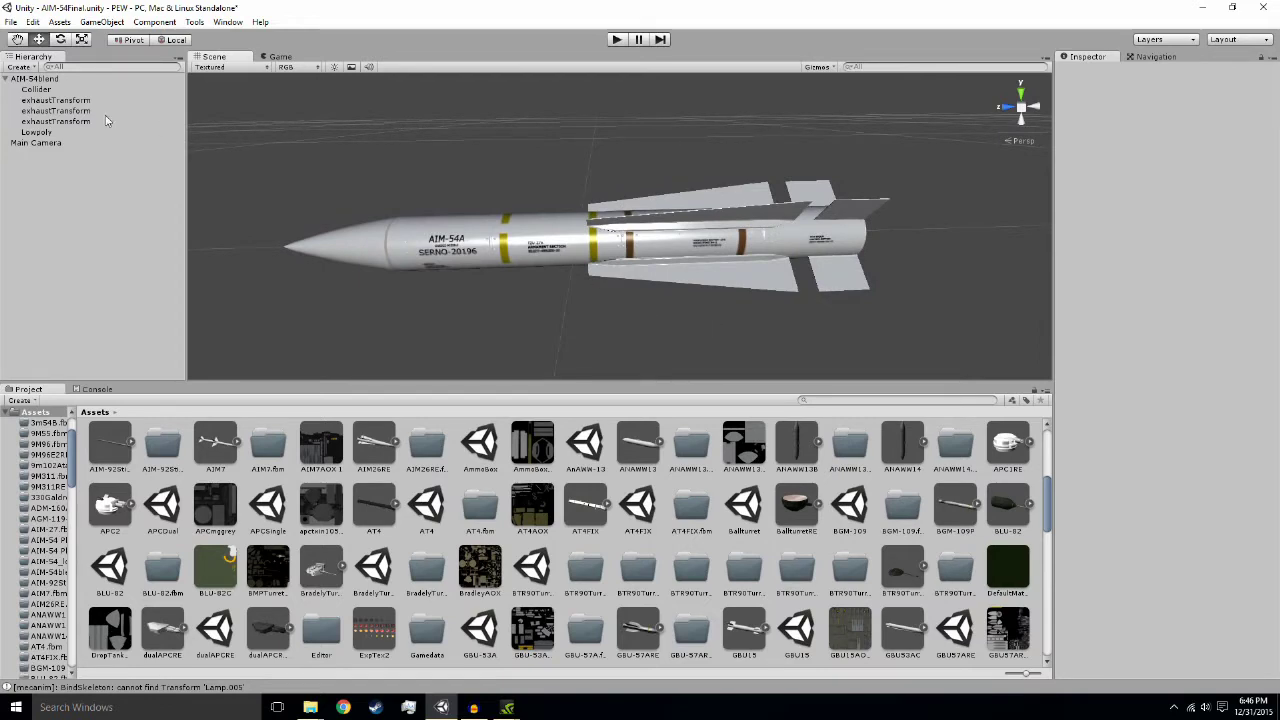
{"action": "left_click", "coordinate": [62, 110]}
{"action": "left_click", "coordinate": [78, 121]}
{"action": "key", "text": "f"}
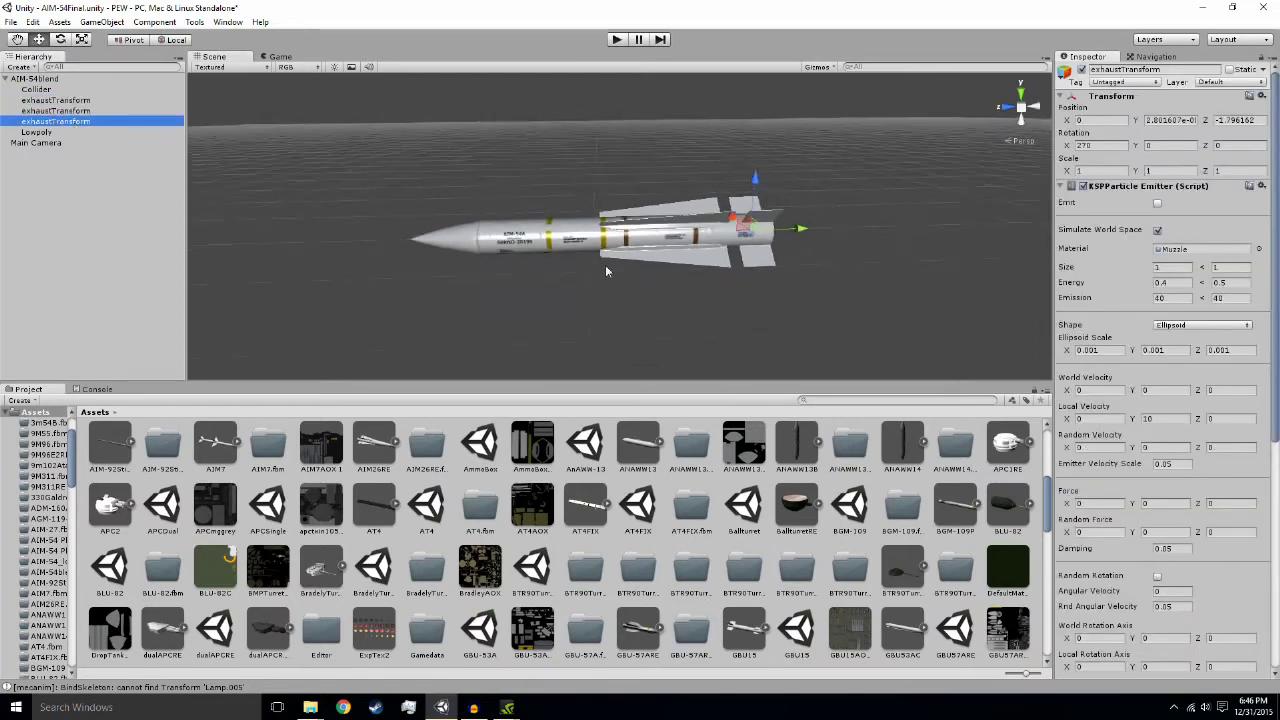
{"action": "left_click", "coordinate": [1157, 203]}
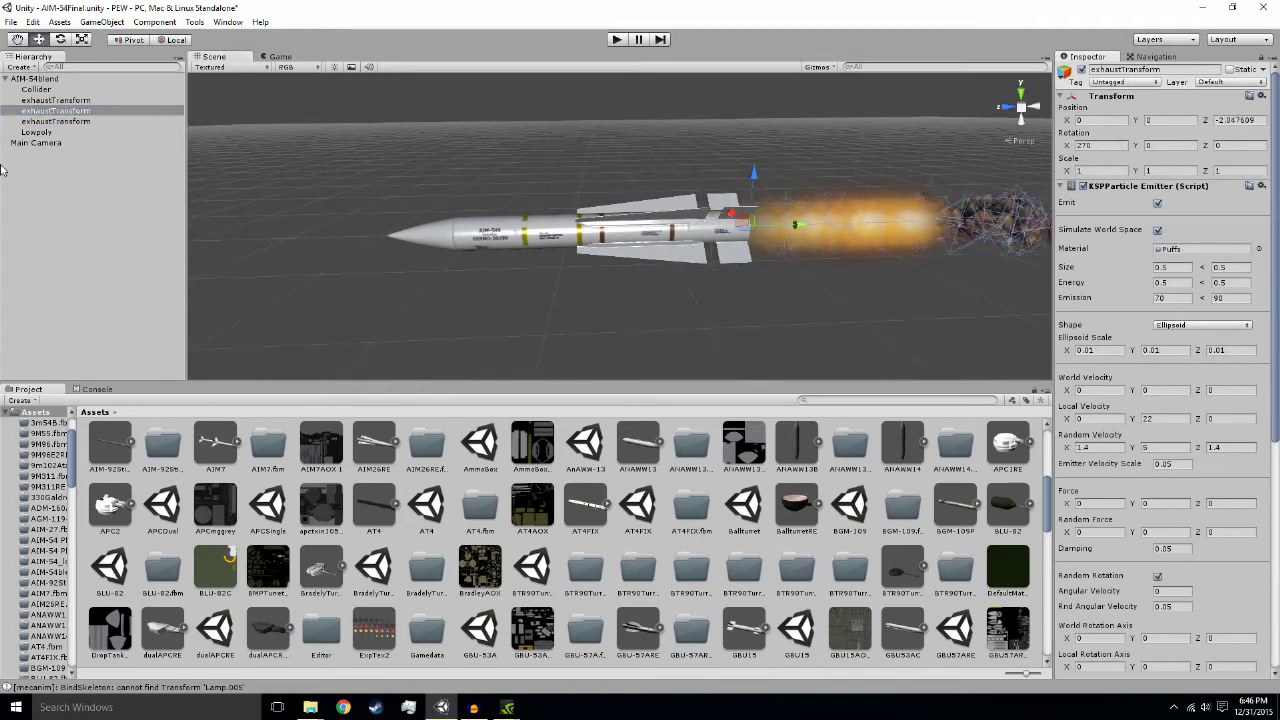
{"action": "left_click", "coordinate": [82, 101]}
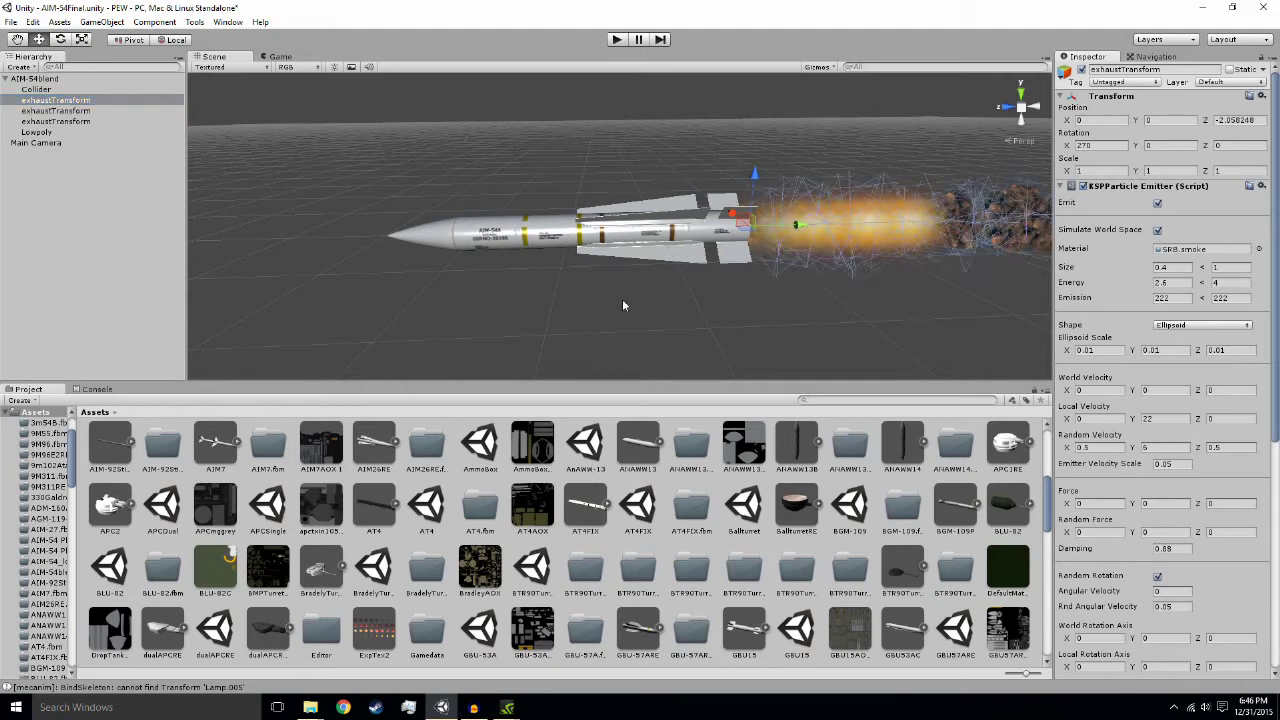
{"action": "scroll", "coordinate": [640, 299], "scroll_direction": "down", "scroll_amount": 5}
{"action": "left_click", "coordinate": [983, 309]}
{"action": "mouse_move", "coordinate": [983, 312]}
{"action": "middle_mouse_down"}
{"action": "mouse_move", "coordinate": [898, 282]}
{"action": "mouse_move", "coordinate": [969, 282]}
{"action": "middle_mouse_up"}
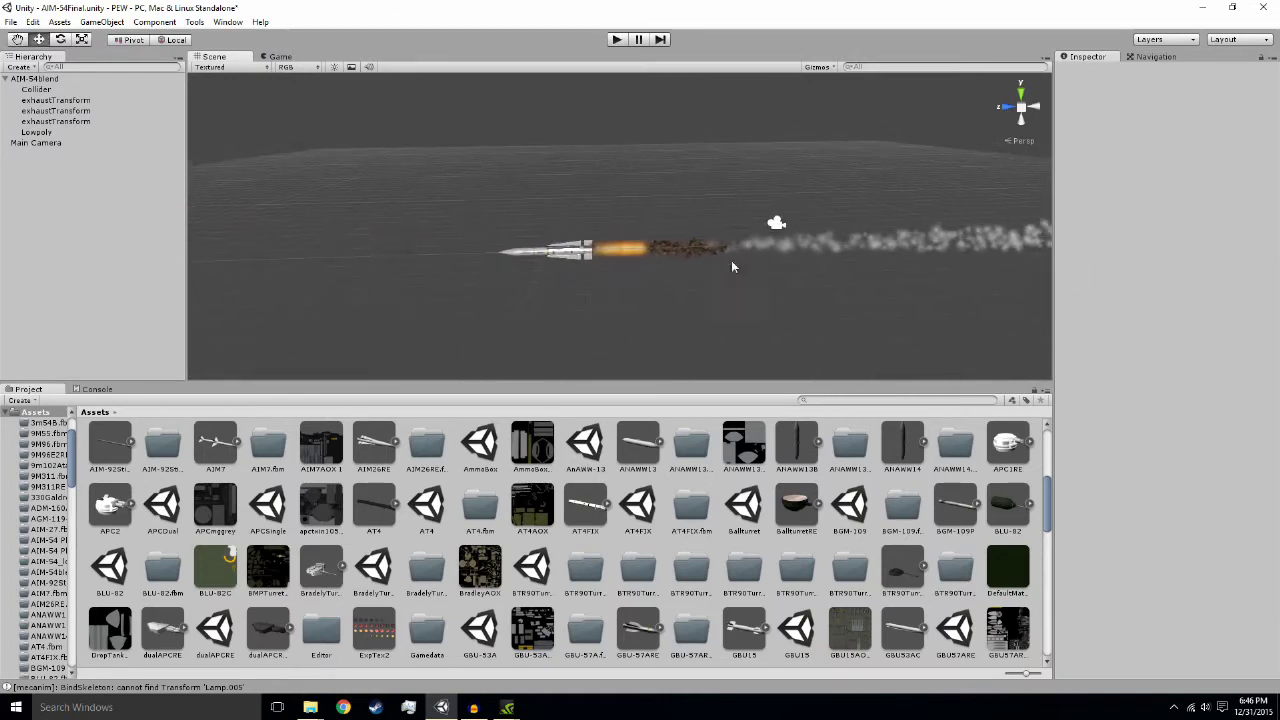
{"action": "scroll", "coordinate": [728, 271], "scroll_direction": "up", "scroll_amount": 2}
{"action": "scroll", "coordinate": [750, 282], "scroll_direction": "up", "scroll_amount": 3}
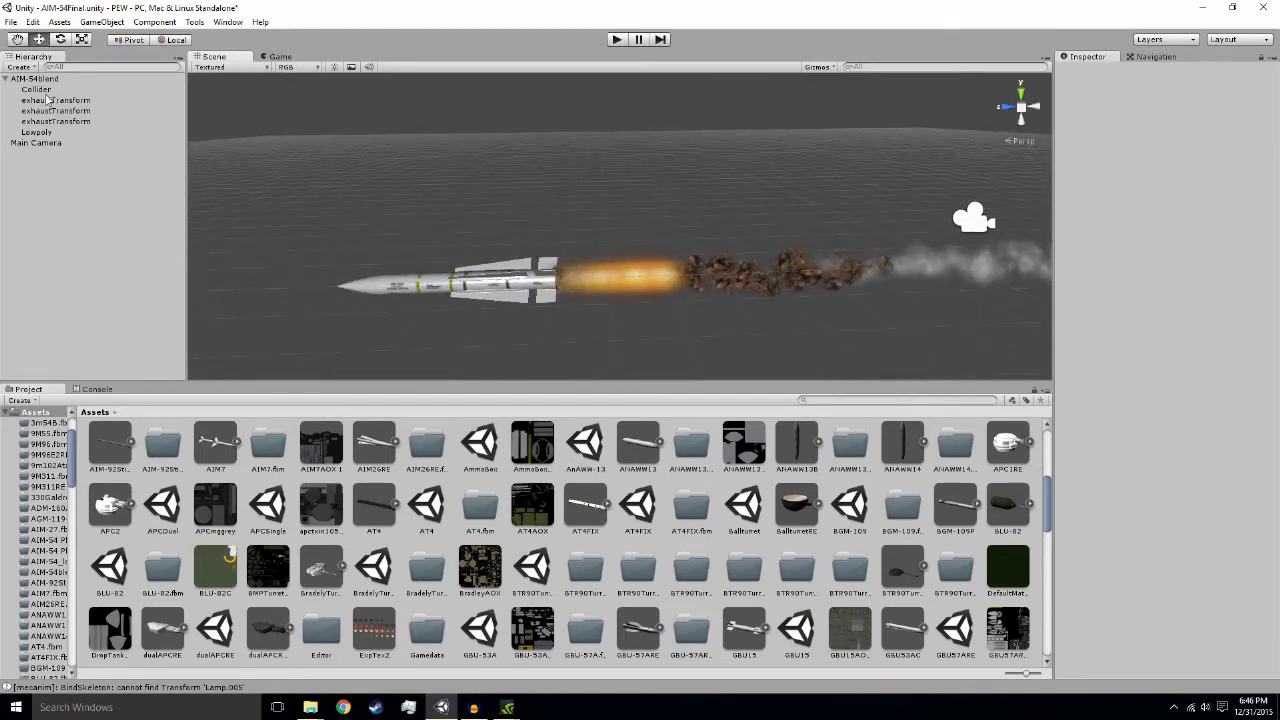
{"action": "left_click", "coordinate": [50, 100]}
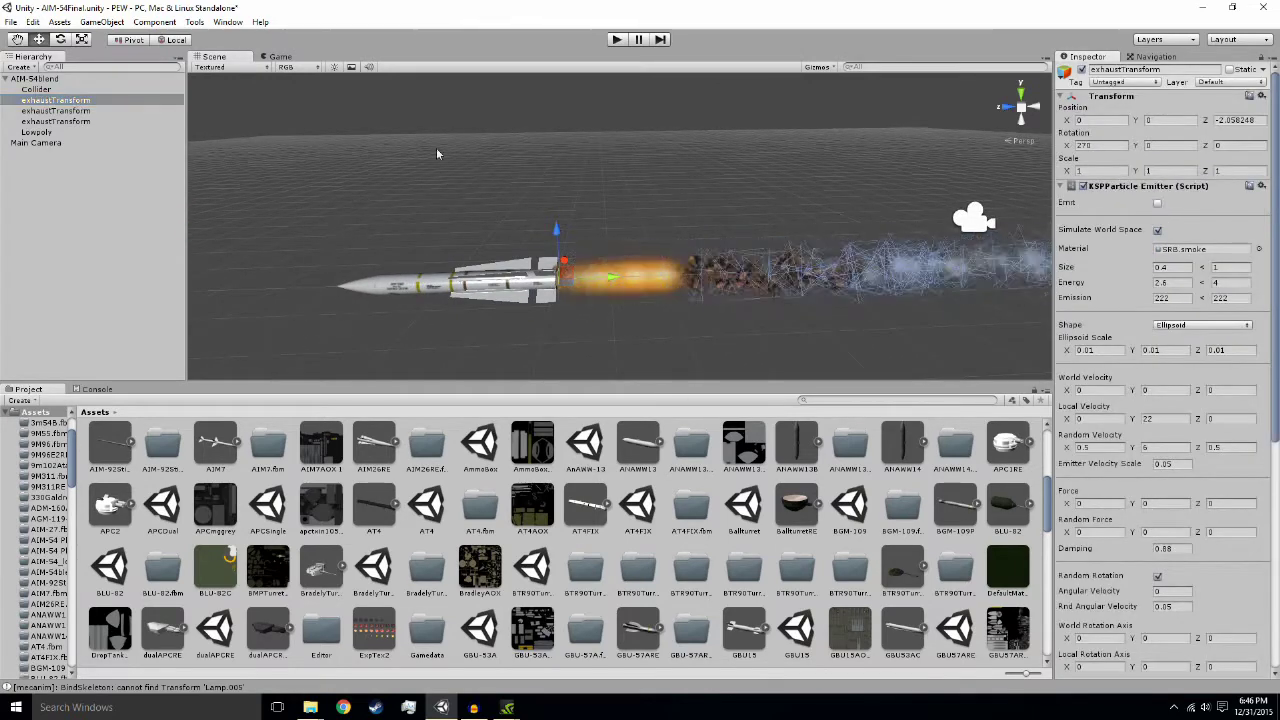
{"action": "left_click", "coordinate": [60, 110]}
{"action": "left_click", "coordinate": [60, 121]}
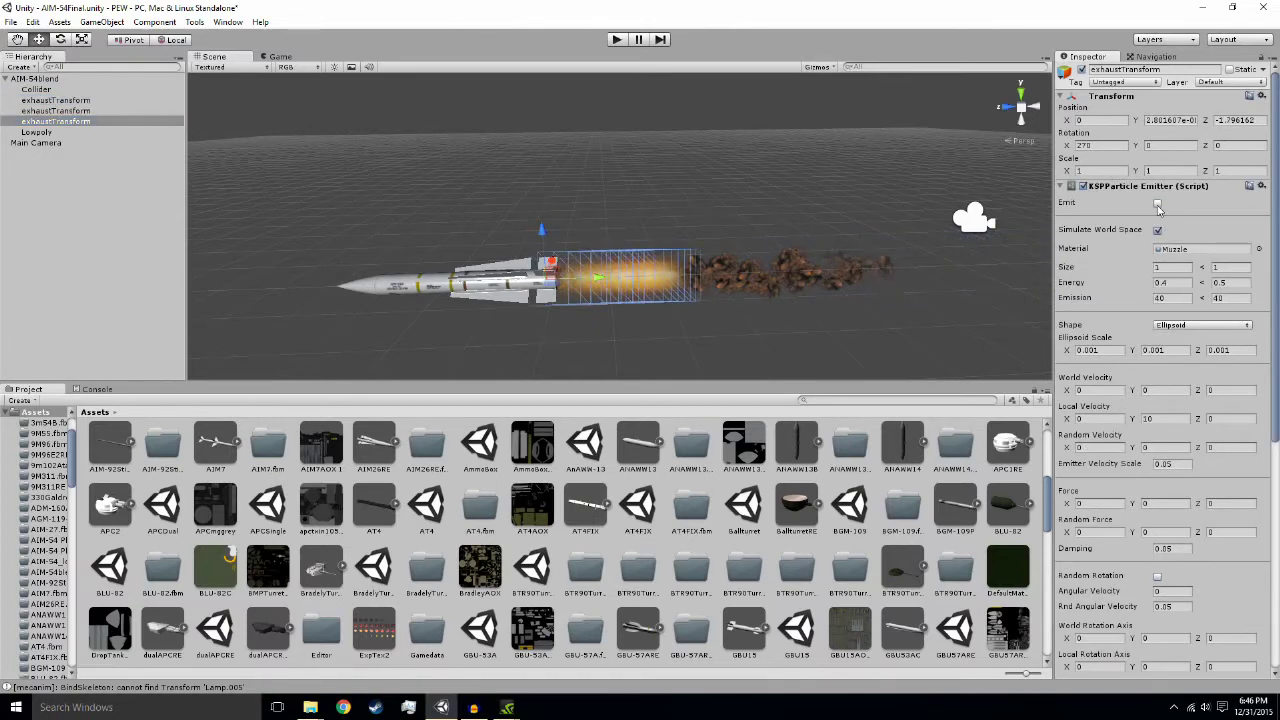
{"action": "left_click", "coordinate": [80, 110]}
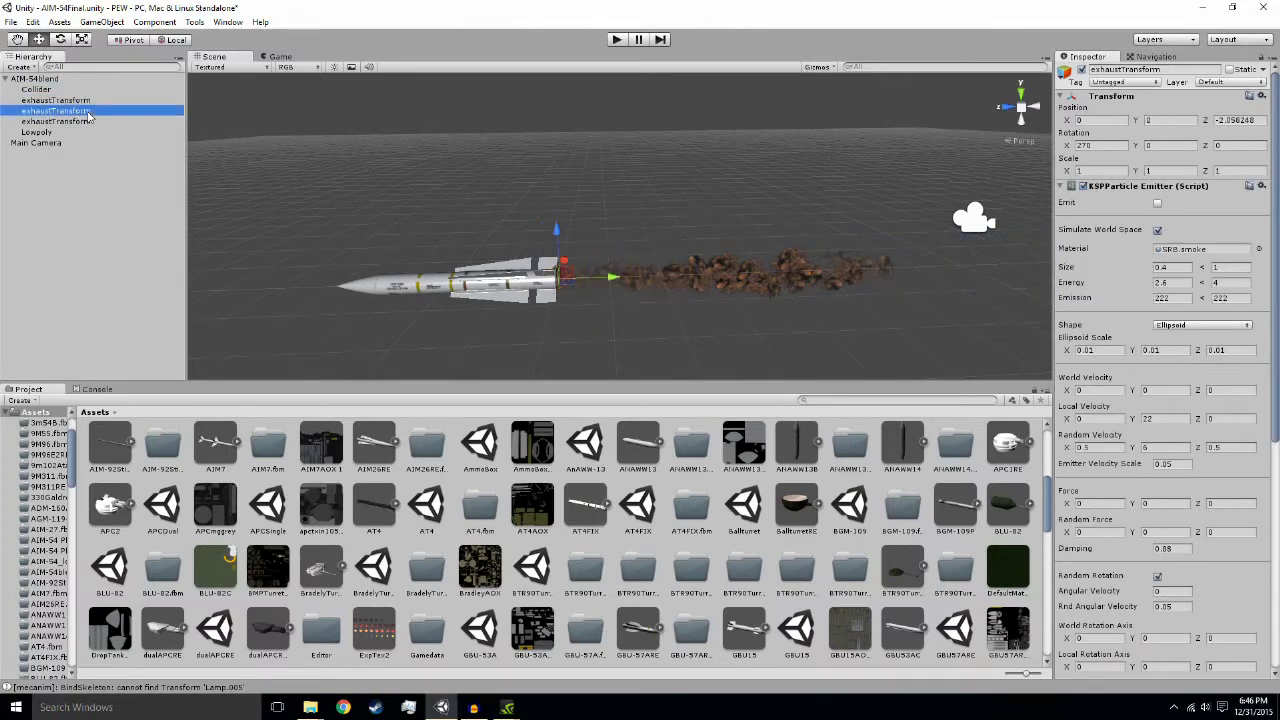
{"action": "left_click", "coordinate": [691, 308]}
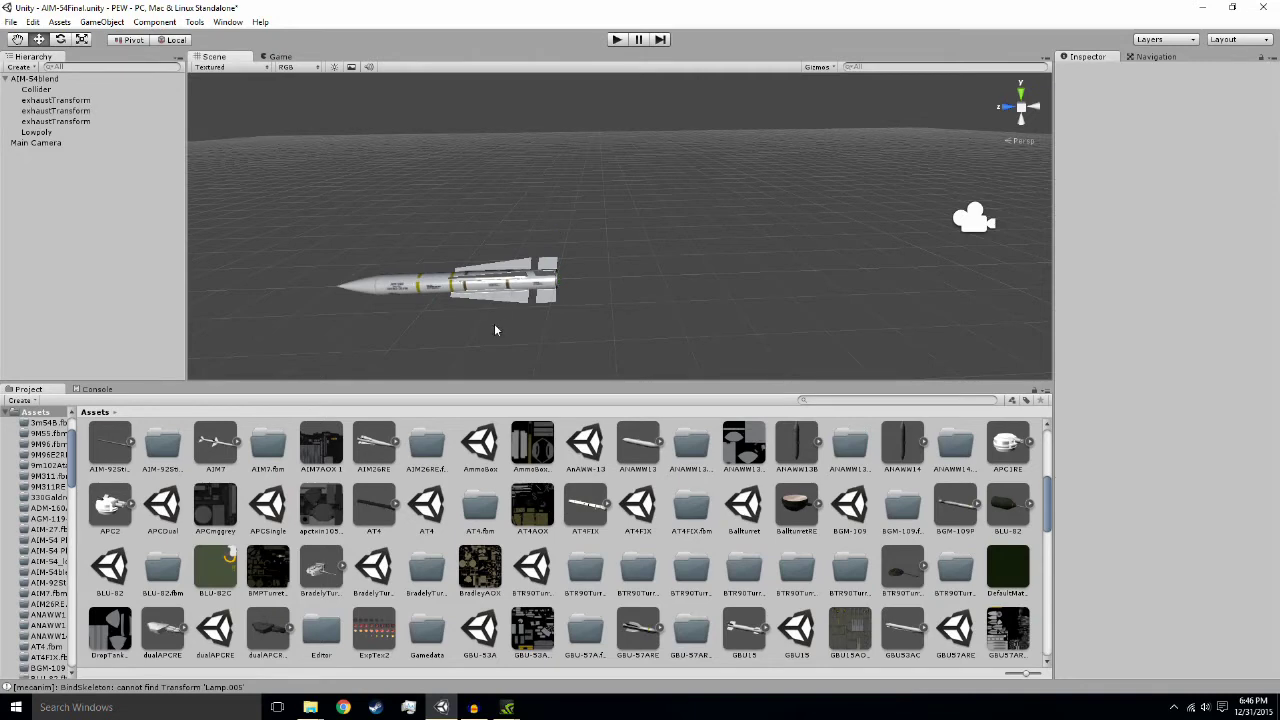
{"action": "scroll", "coordinate": [498, 317], "scroll_direction": "up", "scroll_amount": 3}
{"action": "scroll", "coordinate": [600, 277], "scroll_direction": "up", "scroll_amount": 4}
{"action": "scroll", "coordinate": [586, 314], "scroll_direction": "up", "scroll_amount": 4}
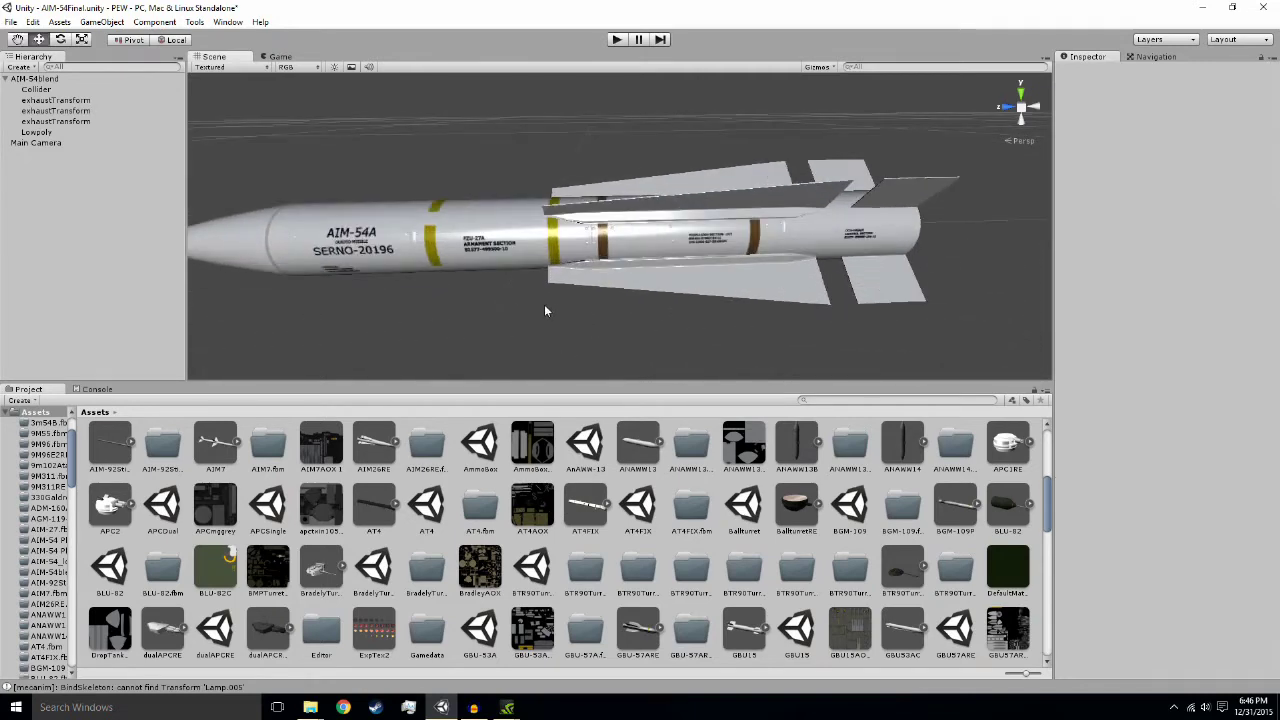
{"action": "middle_click_drag", "start_coordinate": [543, 297], "coordinate": [544, 290]}
{"action": "scroll", "coordinate": [540, 291], "scroll_direction": "down", "scroll_amount": 1}
{"action": "scroll", "coordinate": [535, 298], "scroll_direction": "down", "scroll_amount": 2}
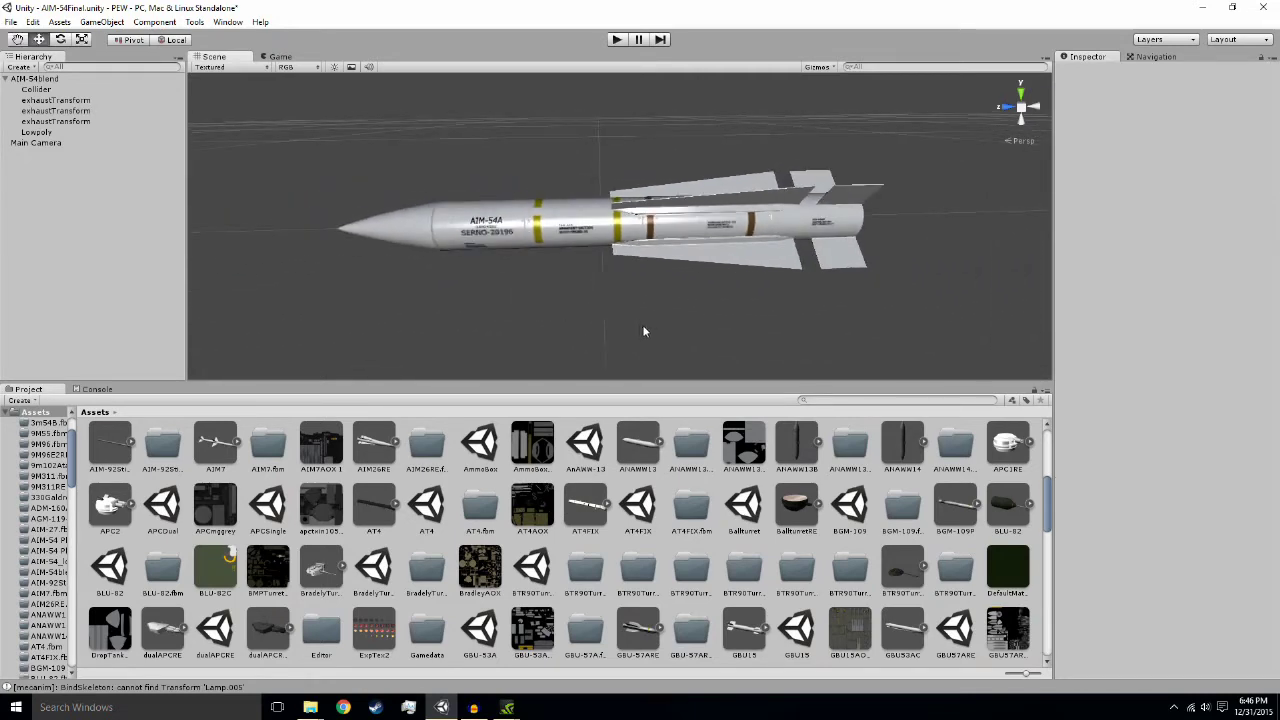
{"action": "left_click_drag", "start_coordinate": [618, 344], "coordinate": [614, 343], "text": "alt"}
{"action": "scroll", "coordinate": [415, 533], "scroll_direction": "up", "scroll_amount": 3}
{"action": "scroll", "coordinate": [412, 535], "scroll_direction": "up", "scroll_amount": 3}
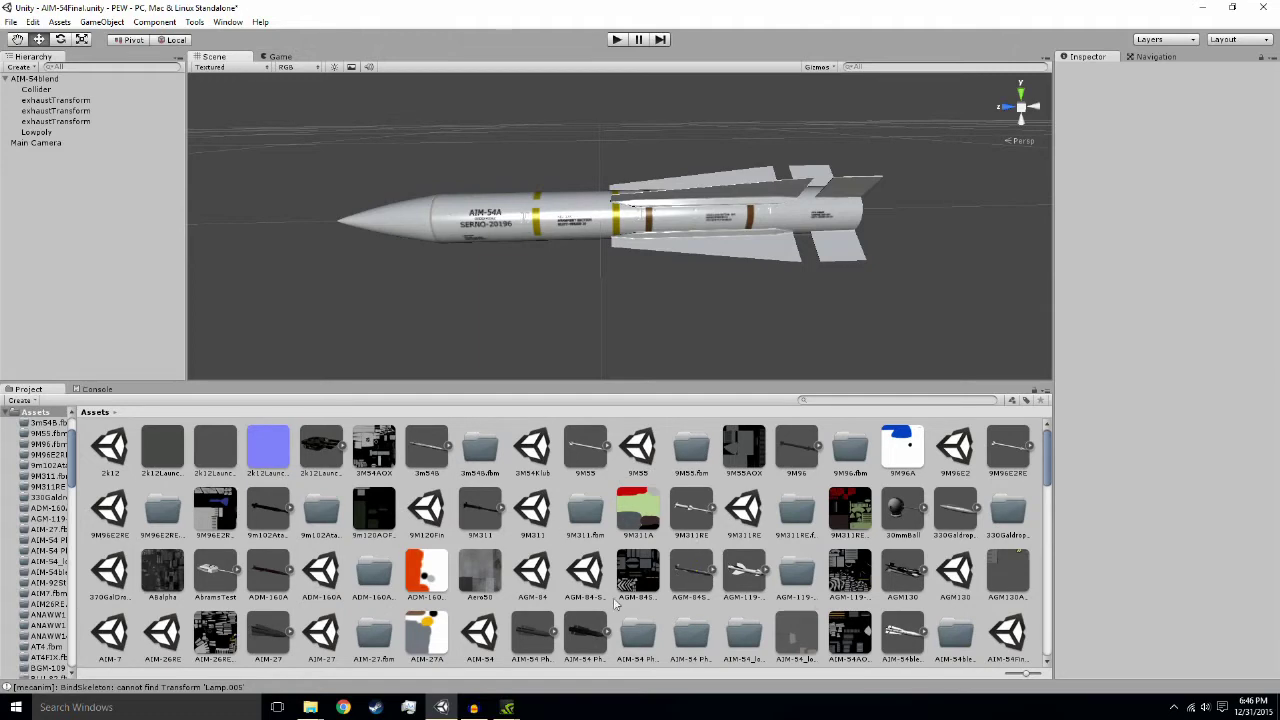
{"action": "scroll", "coordinate": [603, 588], "scroll_direction": "down", "scroll_amount": 1}
{"action": "scroll", "coordinate": [632, 571], "scroll_direction": "down", "scroll_amount": 1}
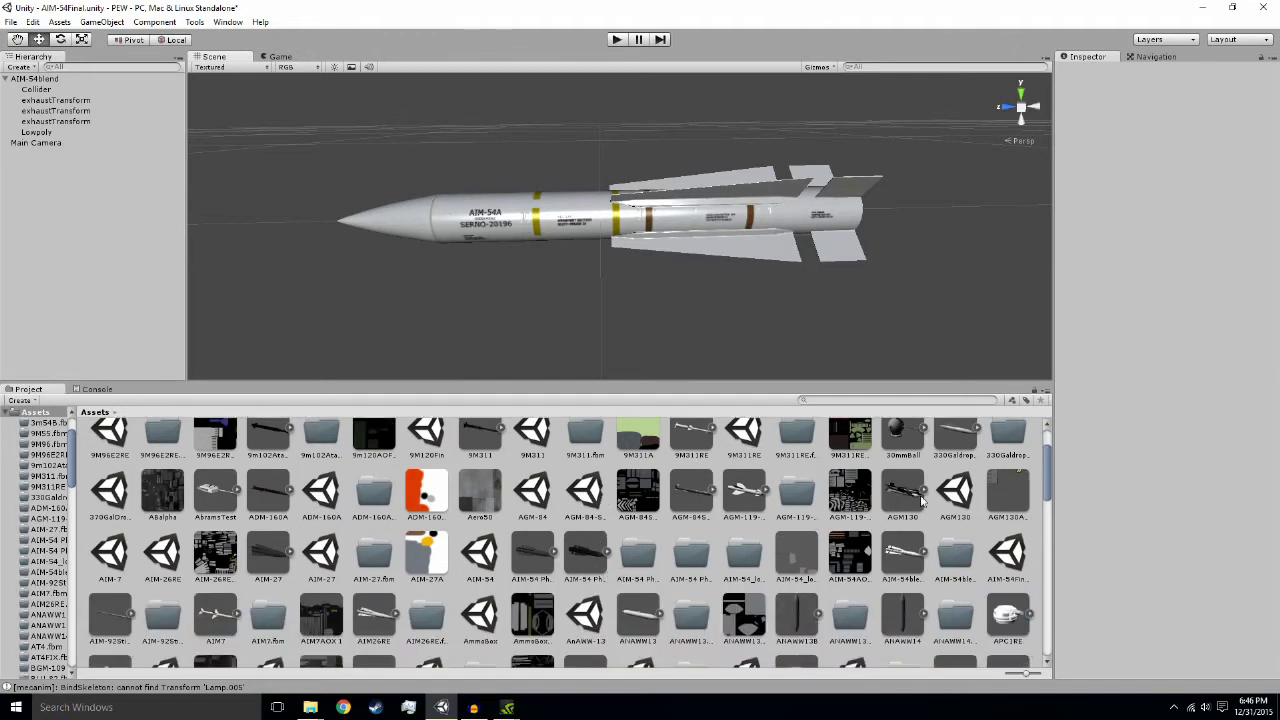
{"action": "left_click_drag", "start_coordinate": [924, 503], "coordinate": [680, 337]}
{"action": "key", "text": "f"}
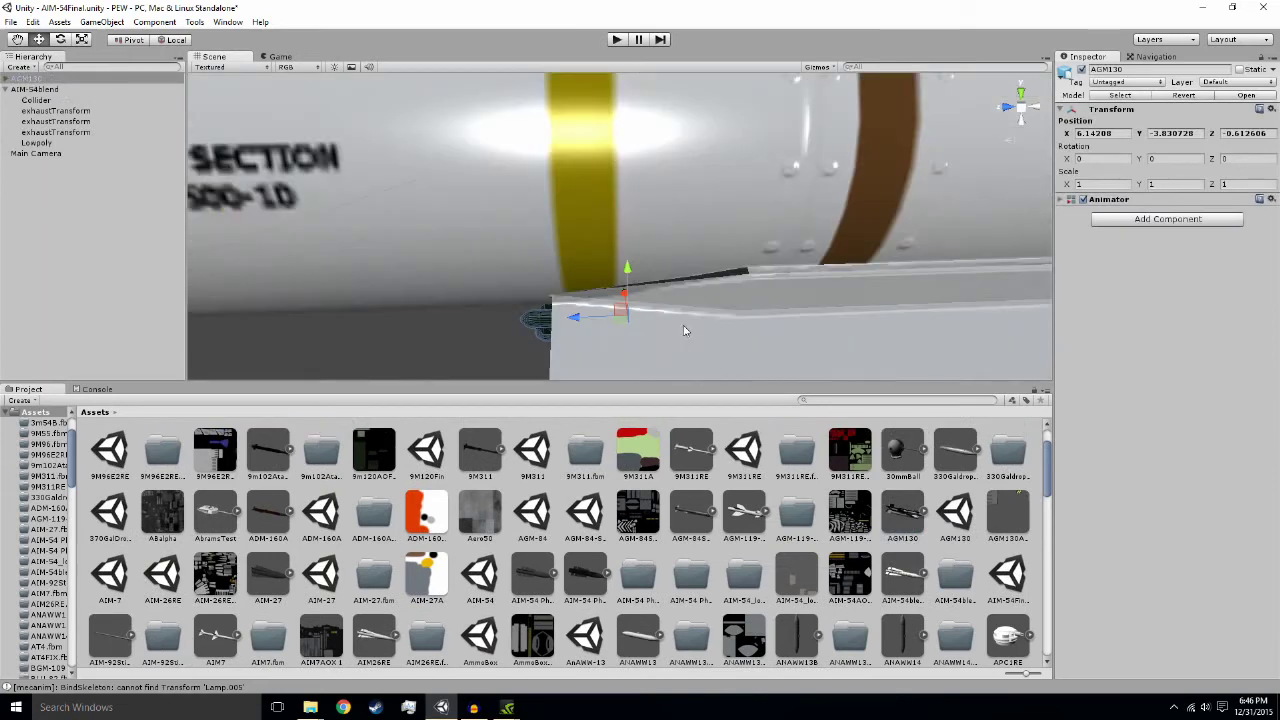
{"action": "scroll", "coordinate": [683, 331], "scroll_direction": "down", "scroll_amount": 5}
{"action": "scroll", "coordinate": [622, 203], "scroll_direction": "up", "scroll_amount": 3}
{"action": "left_click", "coordinate": [888, 249]}
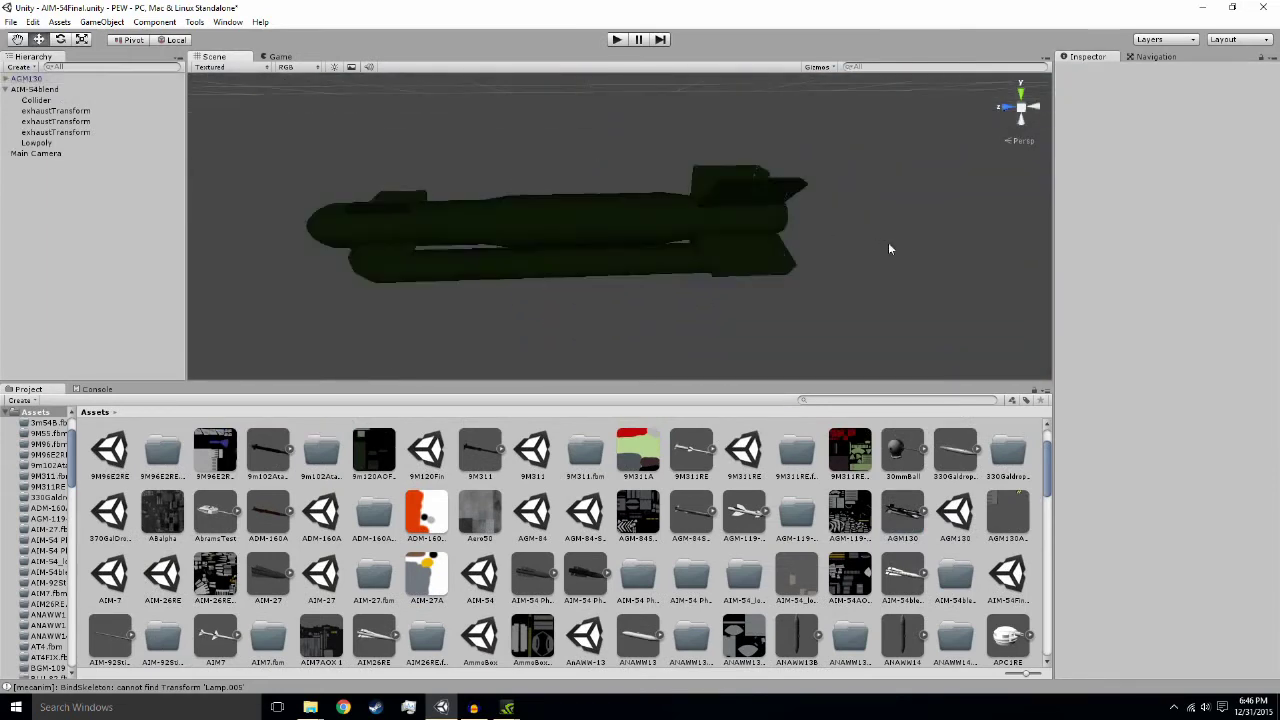
{"action": "right_click_drag", "start_coordinate": [763, 291], "coordinate": [729, 340], "text": "alt"}
{"action": "left_click_drag", "start_coordinate": [638, 323], "coordinate": [671, 324], "text": "alt"}
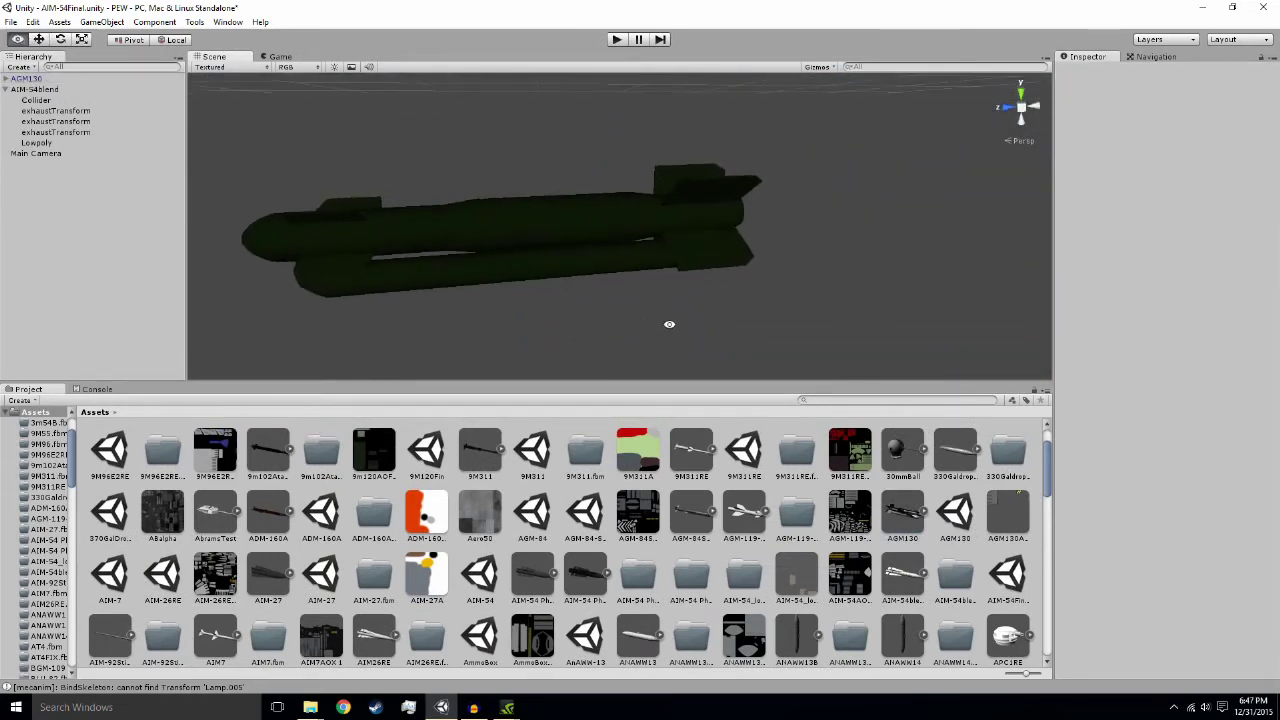
{"action": "left_click", "coordinate": [549, 253]}
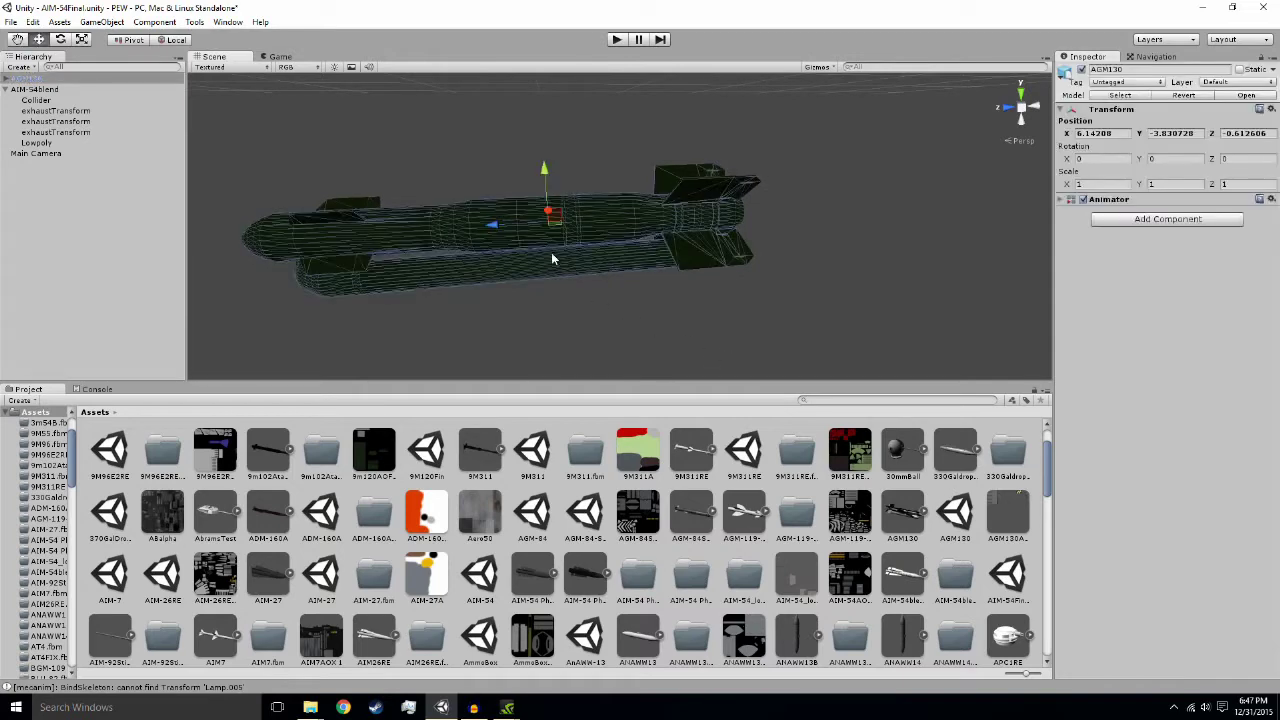
{"action": "left_click", "coordinate": [6, 79]}
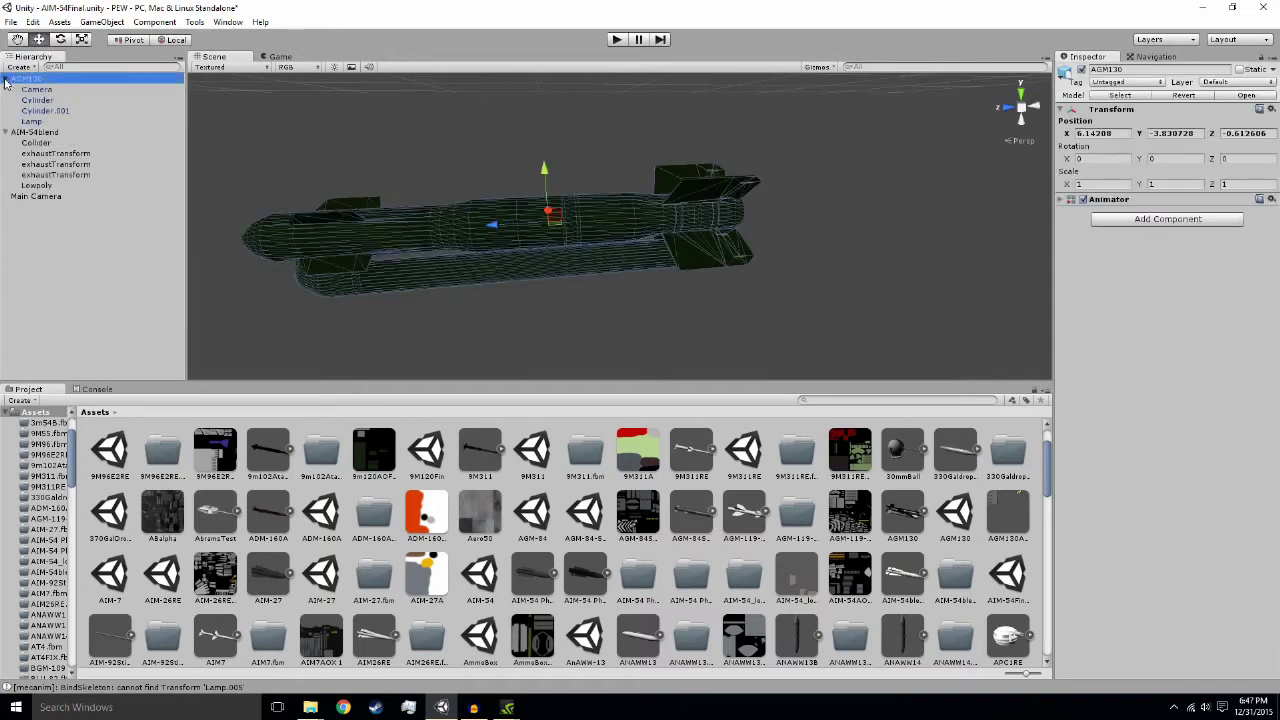
{"action": "left_click", "coordinate": [45, 110]}
{"action": "left_click_drag", "start_coordinate": [607, 237], "coordinate": [645, 285]}
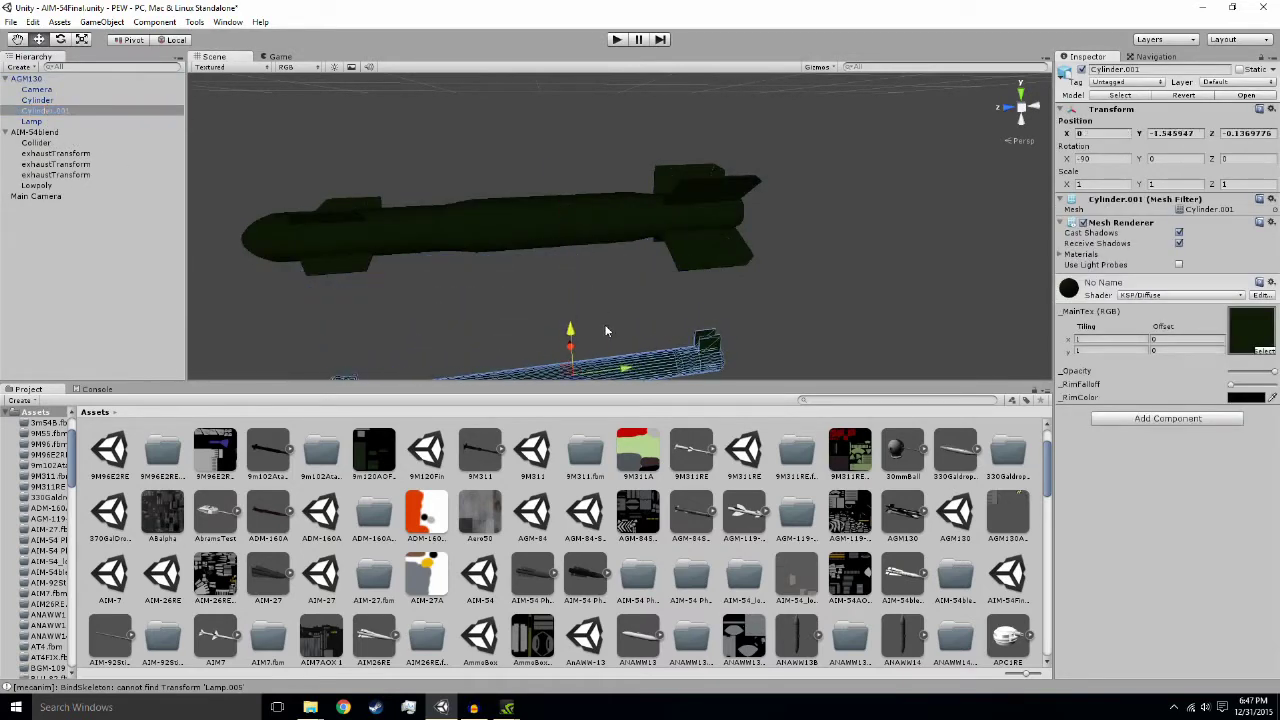
{"action": "key", "text": "ctrl+z"}
{"action": "left_click", "coordinate": [814, 281]}
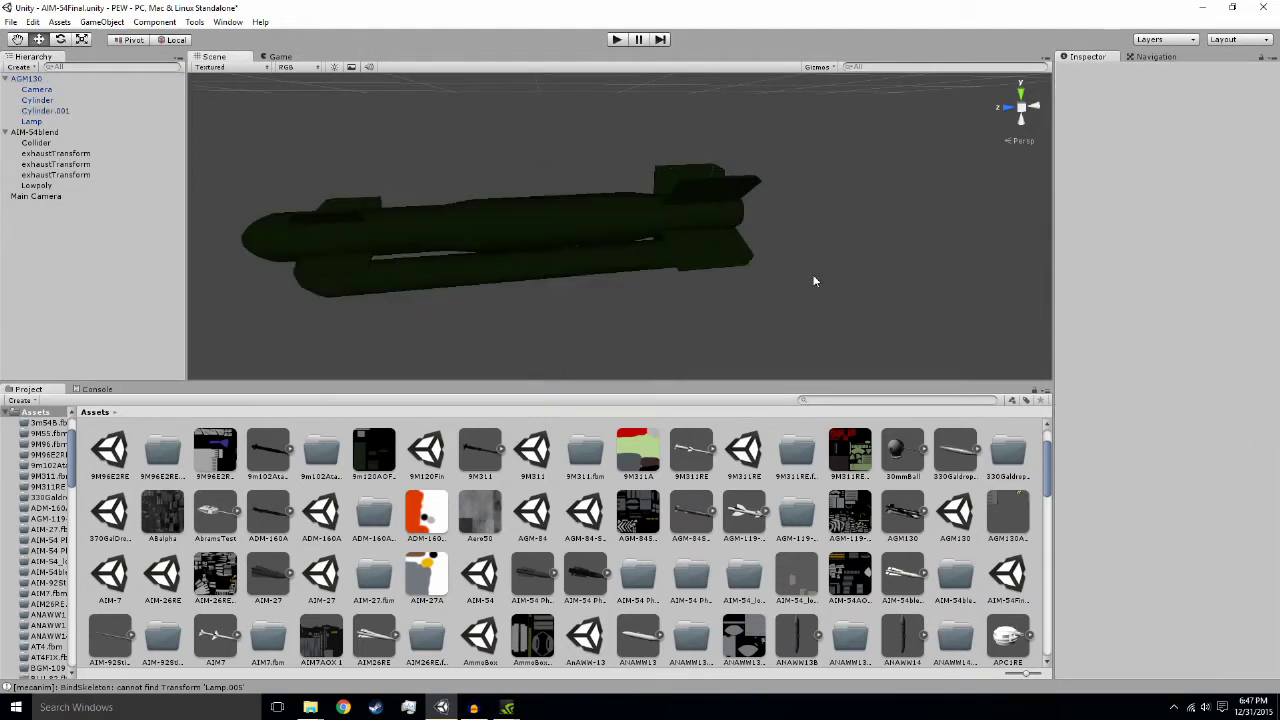
{"action": "left_click", "coordinate": [27, 79]}
{"action": "key", "text": "Delete"}
{"action": "scroll", "coordinate": [497, 535], "scroll_direction": "down", "scroll_amount": 1}
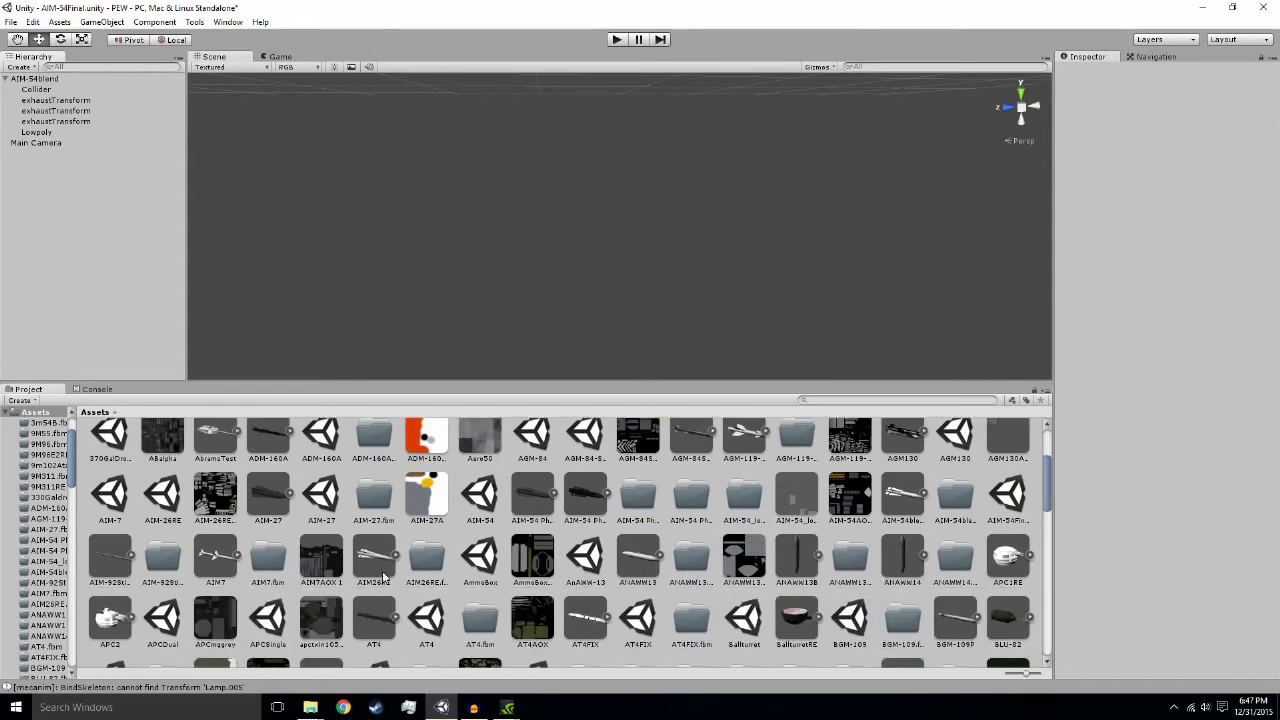
{"action": "scroll", "coordinate": [383, 577], "scroll_direction": "down", "scroll_amount": 1}
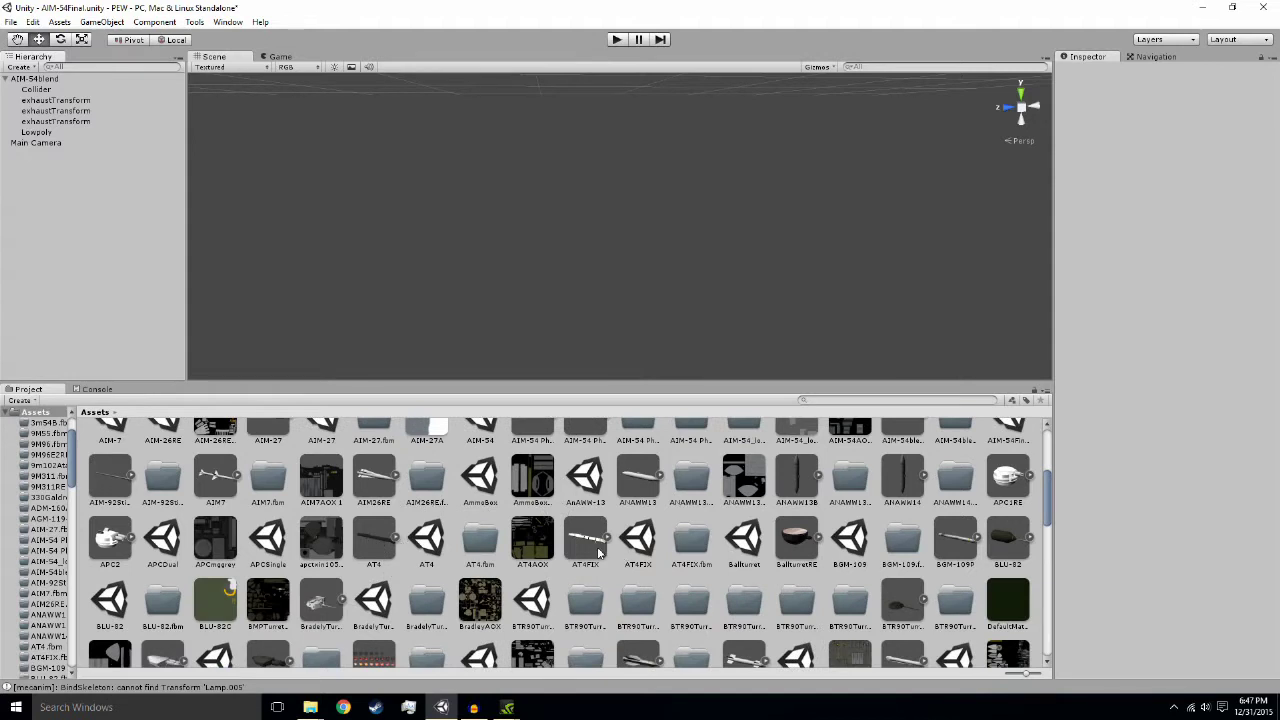
Step: Add and delete the AT4FIX model, then pan to frame the AIM-54
{"action": "left_click_drag", "start_coordinate": [597, 552], "coordinate": [614, 300]}
{"action": "key", "text": "Delete"}
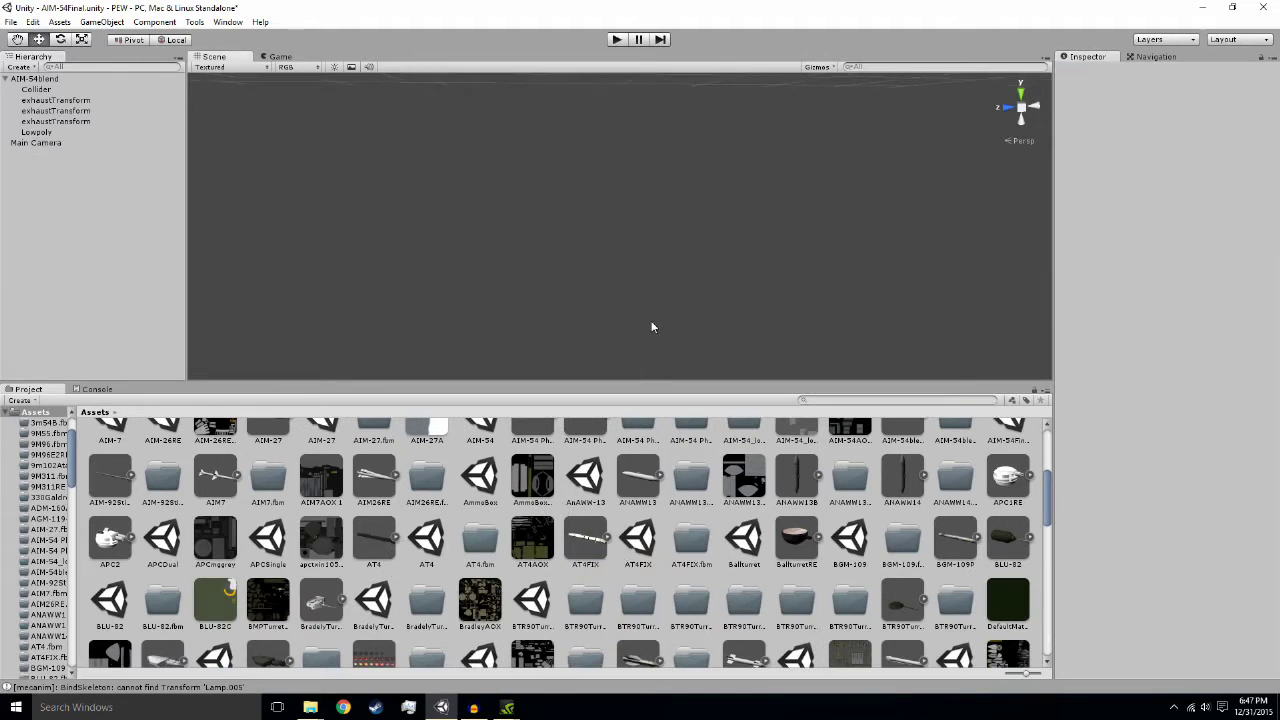
{"action": "middle_click_drag", "start_coordinate": [391, 258], "coordinate": [686, 319]}
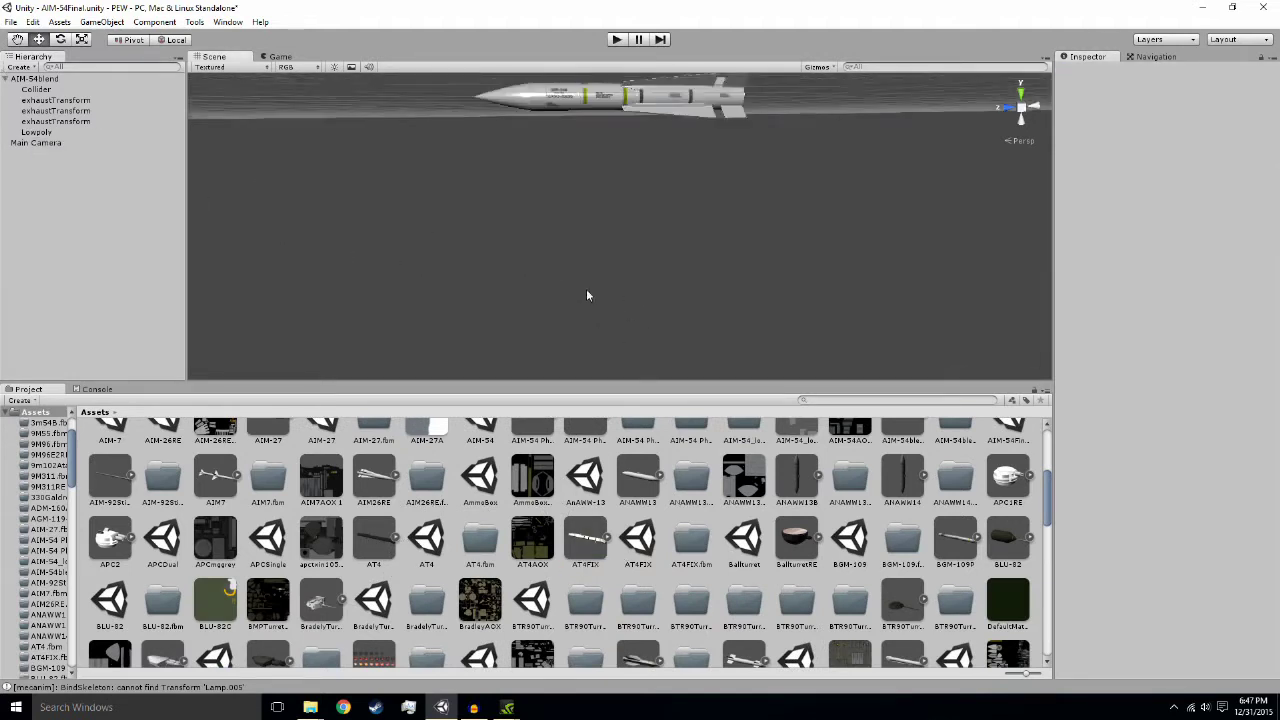
{"action": "scroll", "coordinate": [680, 340], "scroll_direction": "up", "scroll_amount": 2}
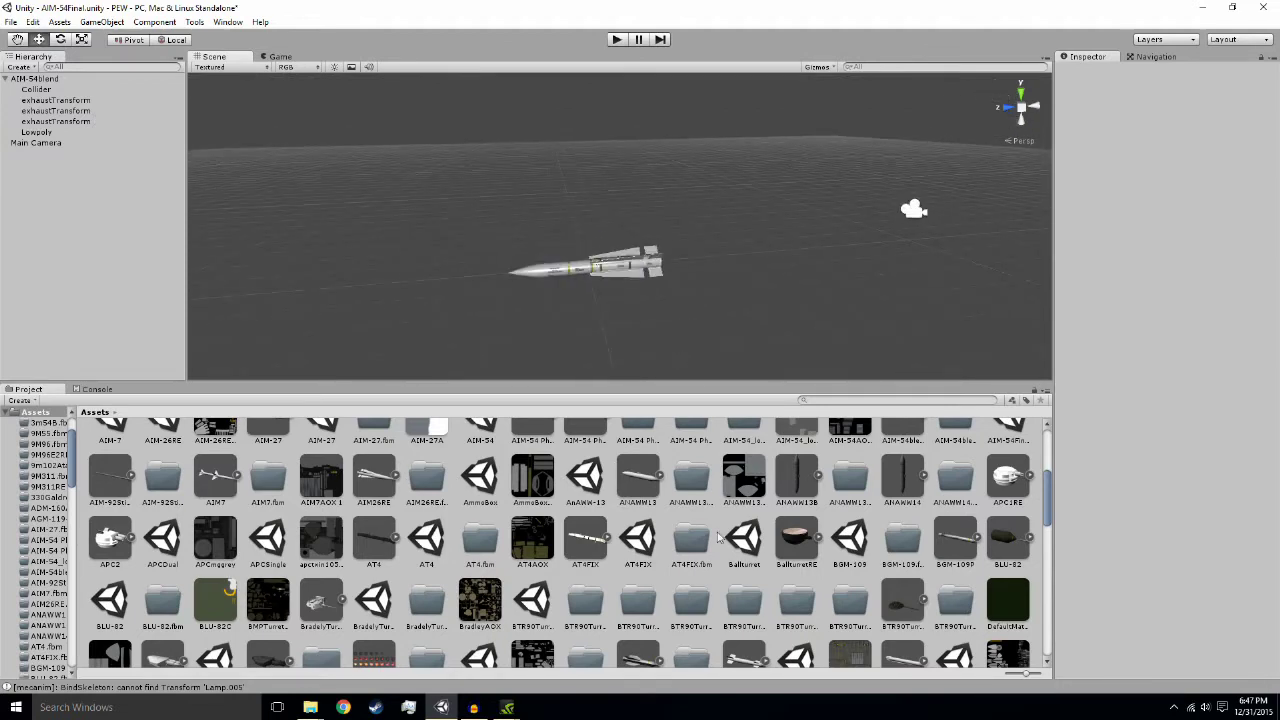
{"action": "scroll", "coordinate": [720, 540], "scroll_direction": "down", "scroll_amount": 2}
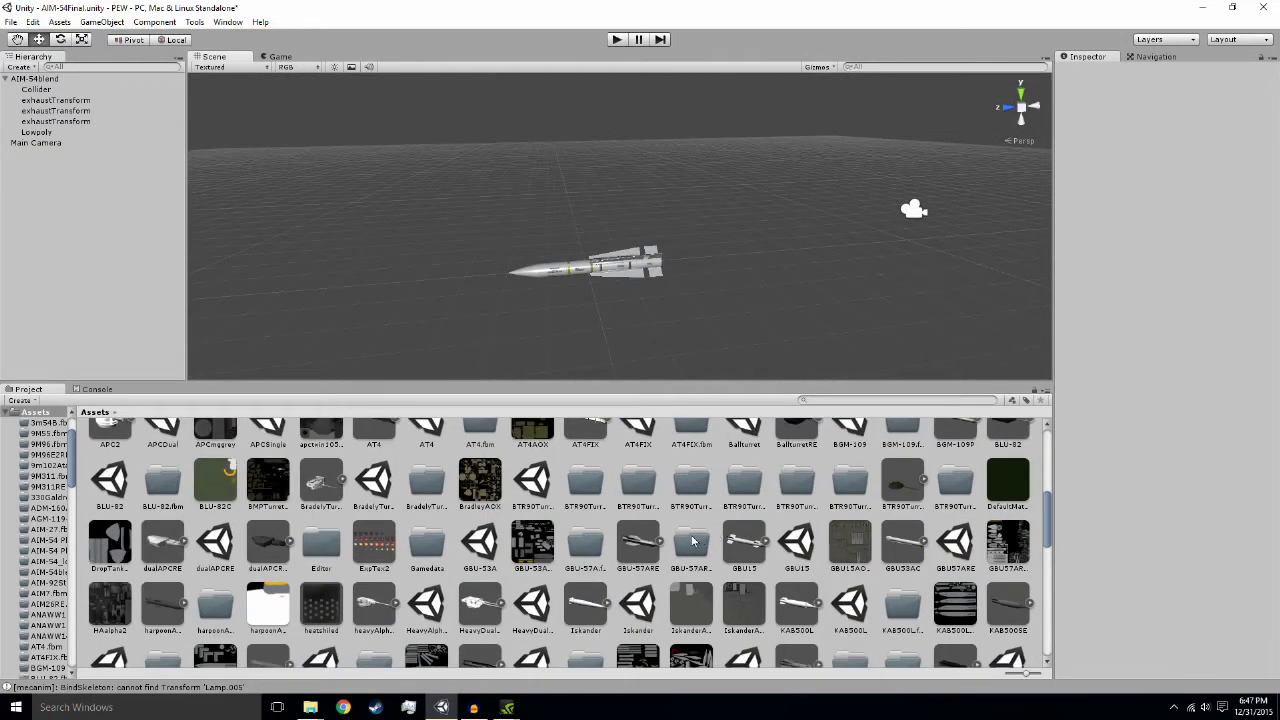
{"action": "scroll", "coordinate": [496, 540], "scroll_direction": "down", "scroll_amount": 2}
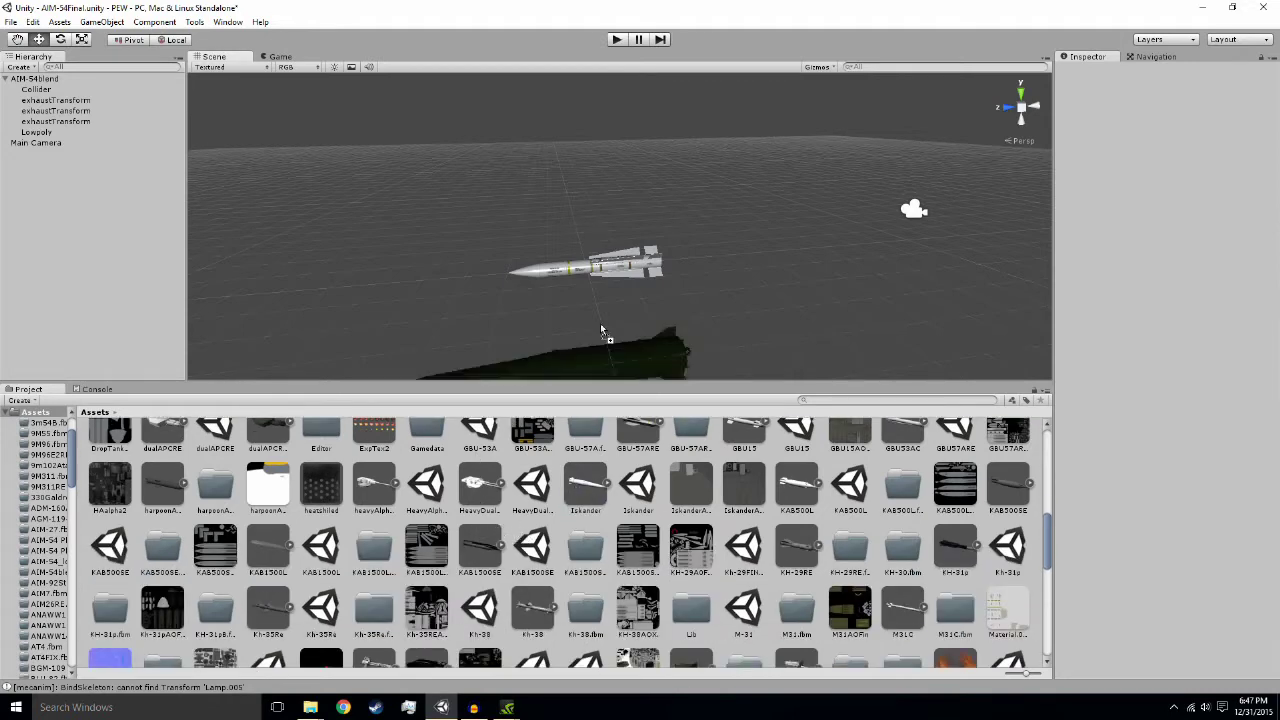
{"action": "left_click_drag", "start_coordinate": [605, 322], "coordinate": [590, 502]}
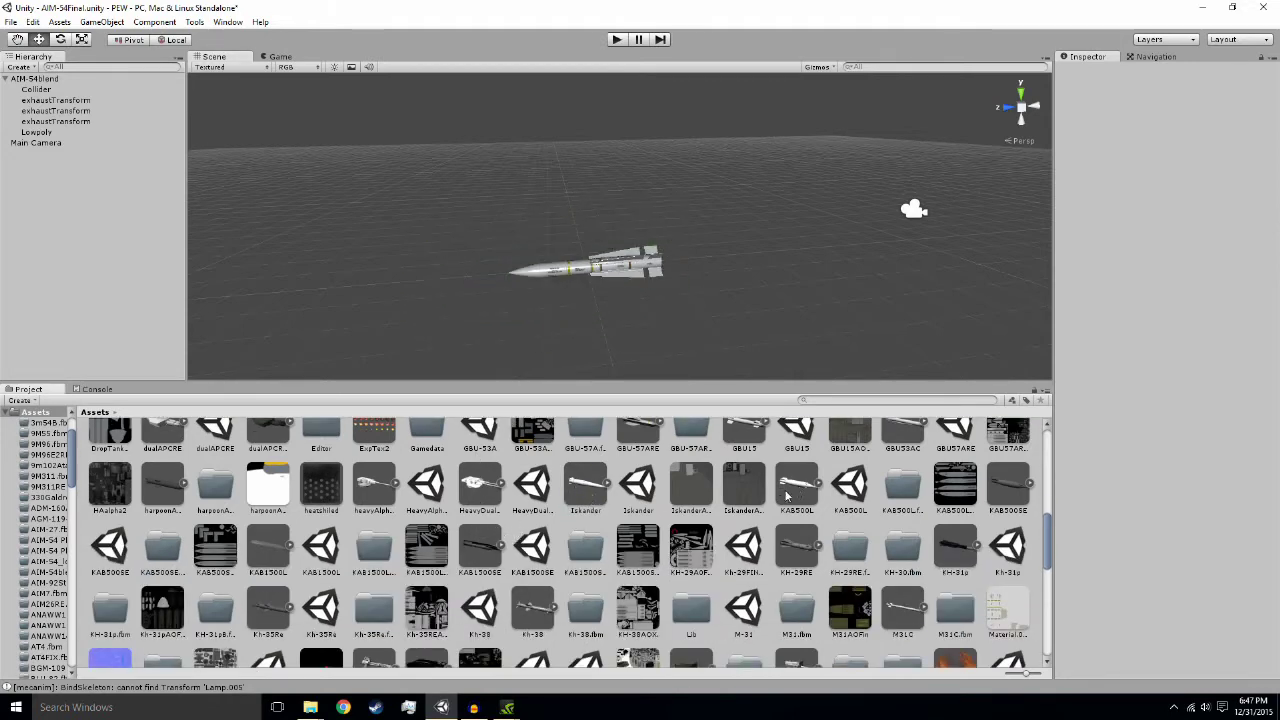
{"action": "scroll", "coordinate": [674, 472], "scroll_direction": "up", "scroll_amount": 1}
{"action": "mouse_move", "coordinate": [787, 495]}
{"action": "left_mouse_down"}
{"action": "mouse_move", "coordinate": [674, 472]}
{"action": "mouse_move", "coordinate": [681, 531]}
{"action": "left_mouse_up"}
{"action": "scroll", "coordinate": [681, 531], "scroll_direction": "up", "scroll_amount": 1}
{"action": "scroll", "coordinate": [1015, 589], "scroll_direction": "down", "scroll_amount": 1}
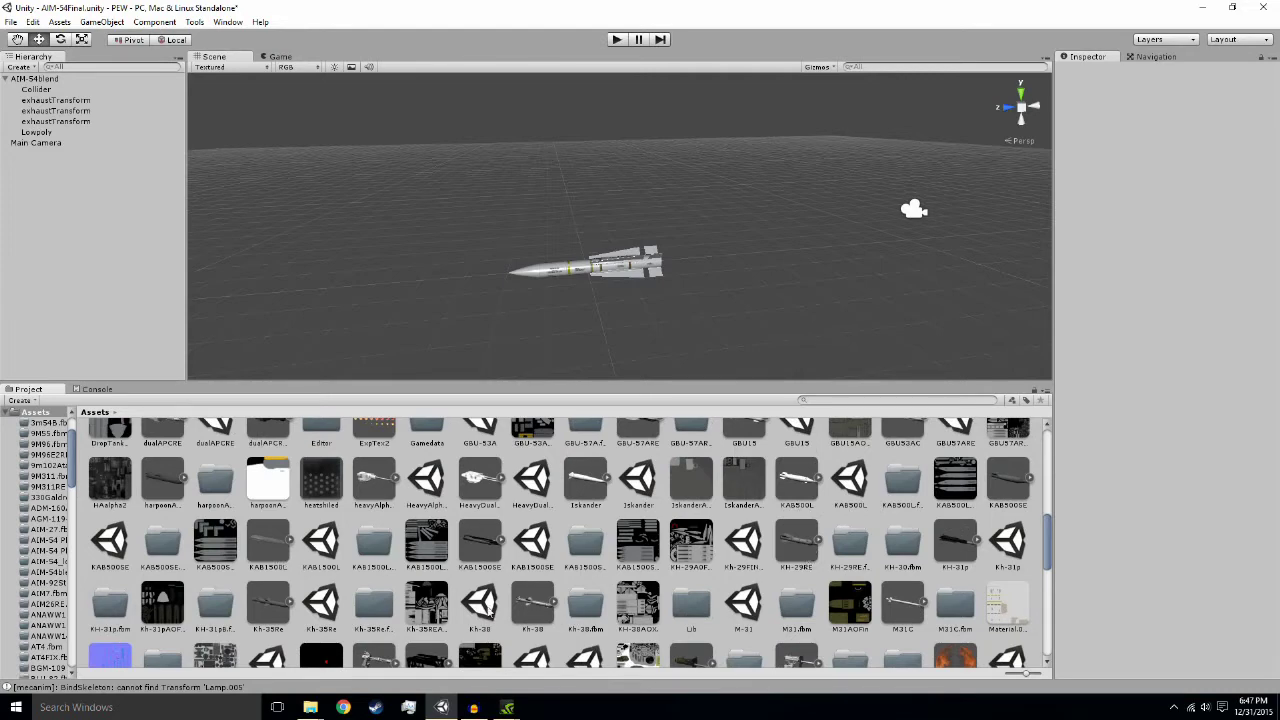
{"action": "scroll", "coordinate": [462, 610], "scroll_direction": "up", "scroll_amount": 3}
{"action": "scroll", "coordinate": [428, 610], "scroll_direction": "up", "scroll_amount": 2}
{"action": "scroll", "coordinate": [257, 597], "scroll_direction": "down", "scroll_amount": 2}
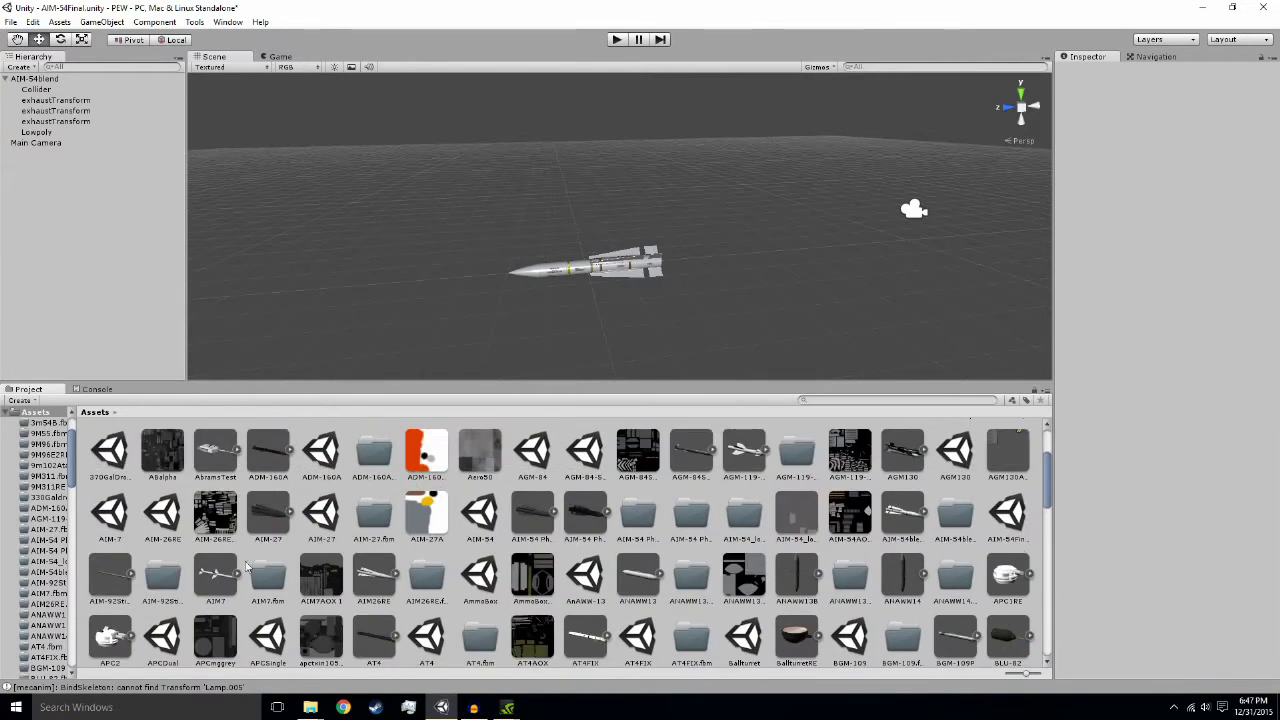
{"action": "left_click_drag", "start_coordinate": [215, 575], "coordinate": [575, 300]}
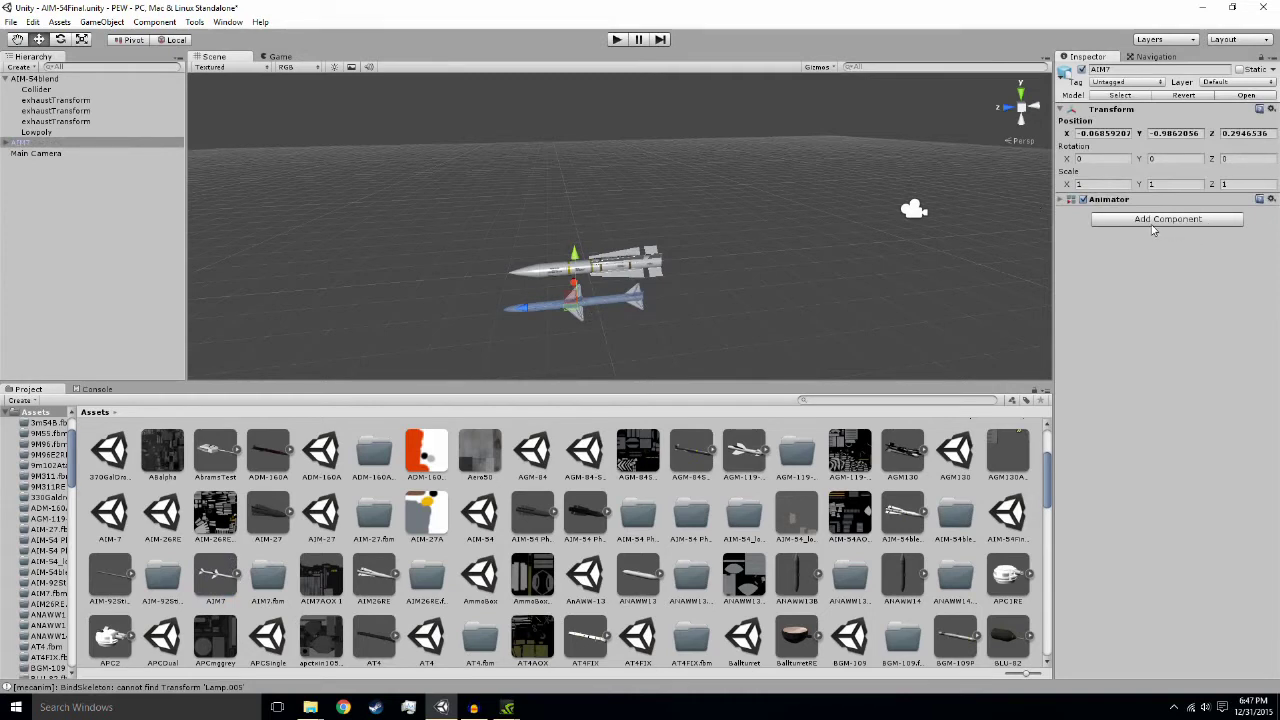
Step: Give the AIM7 Cylinder's material the AIM7AOX 1 texture
{"action": "left_click", "coordinate": [6, 143]}
{"action": "left_click", "coordinate": [42, 155]}
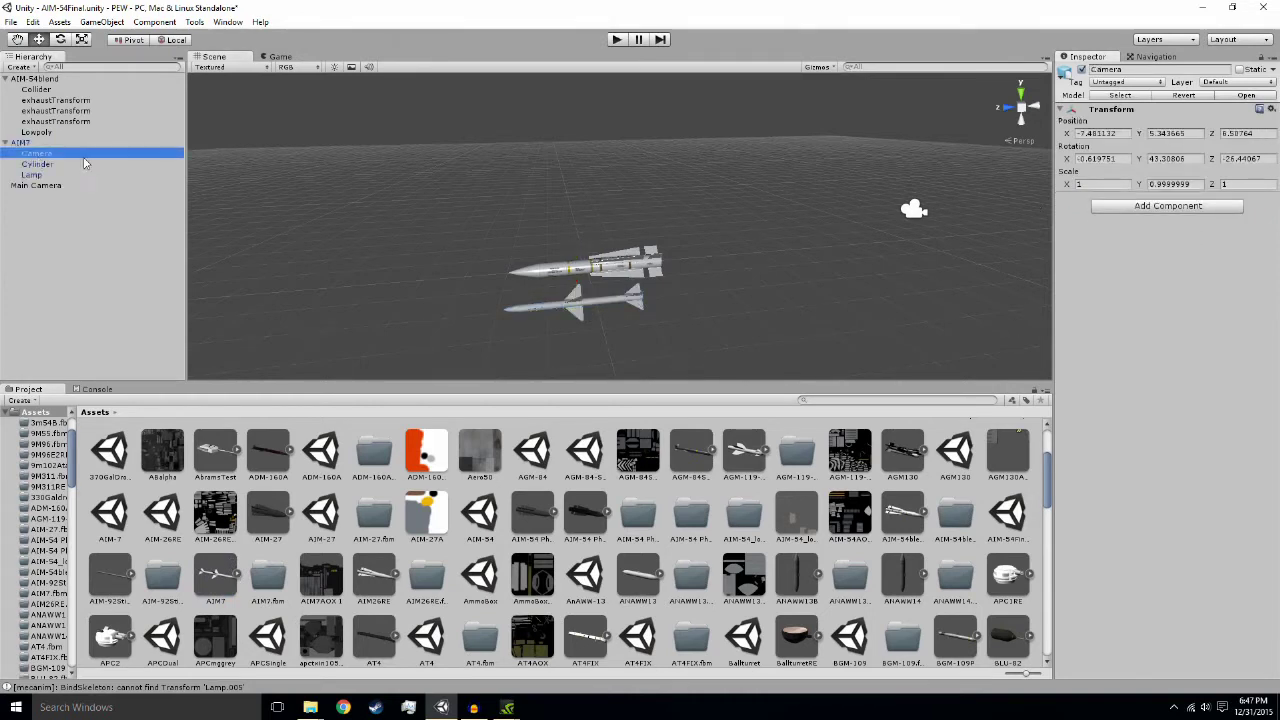
{"action": "left_click", "coordinate": [70, 163]}
{"action": "left_click", "coordinate": [1262, 364]}
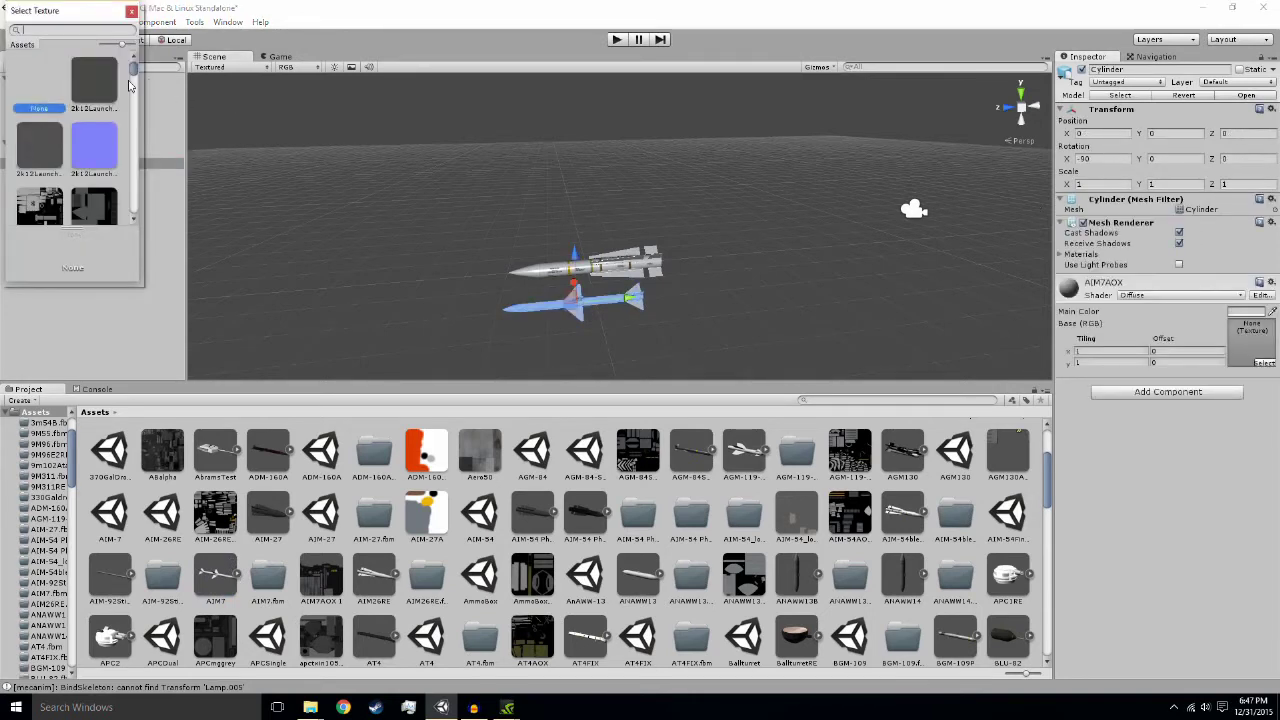
{"action": "type", "text": "AIM"}
{"action": "scroll", "coordinate": [105, 135], "scroll_direction": "down", "scroll_amount": 3}
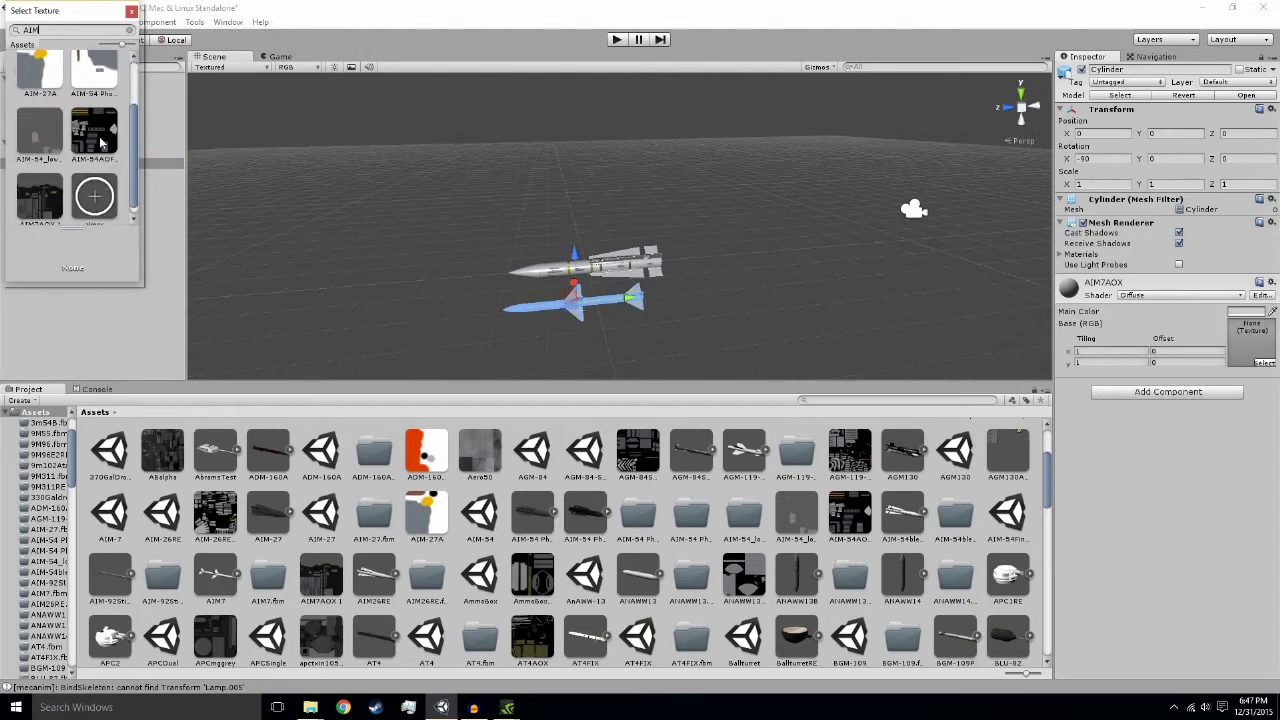
{"action": "left_click", "coordinate": [36, 203]}
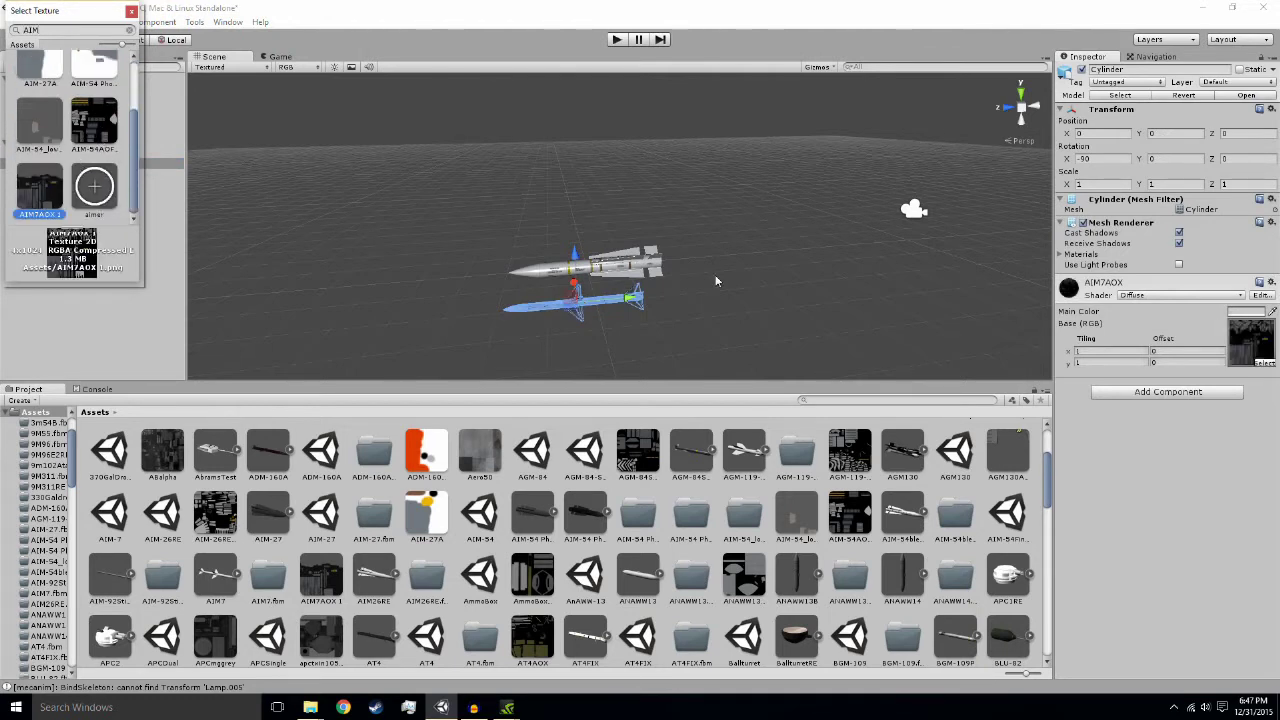
{"action": "left_click", "coordinate": [1235, 487]}
Step: Set the Cylinder material's shader to KSP/Specular and pan closer to the missiles
{"action": "left_click", "coordinate": [1164, 296]}
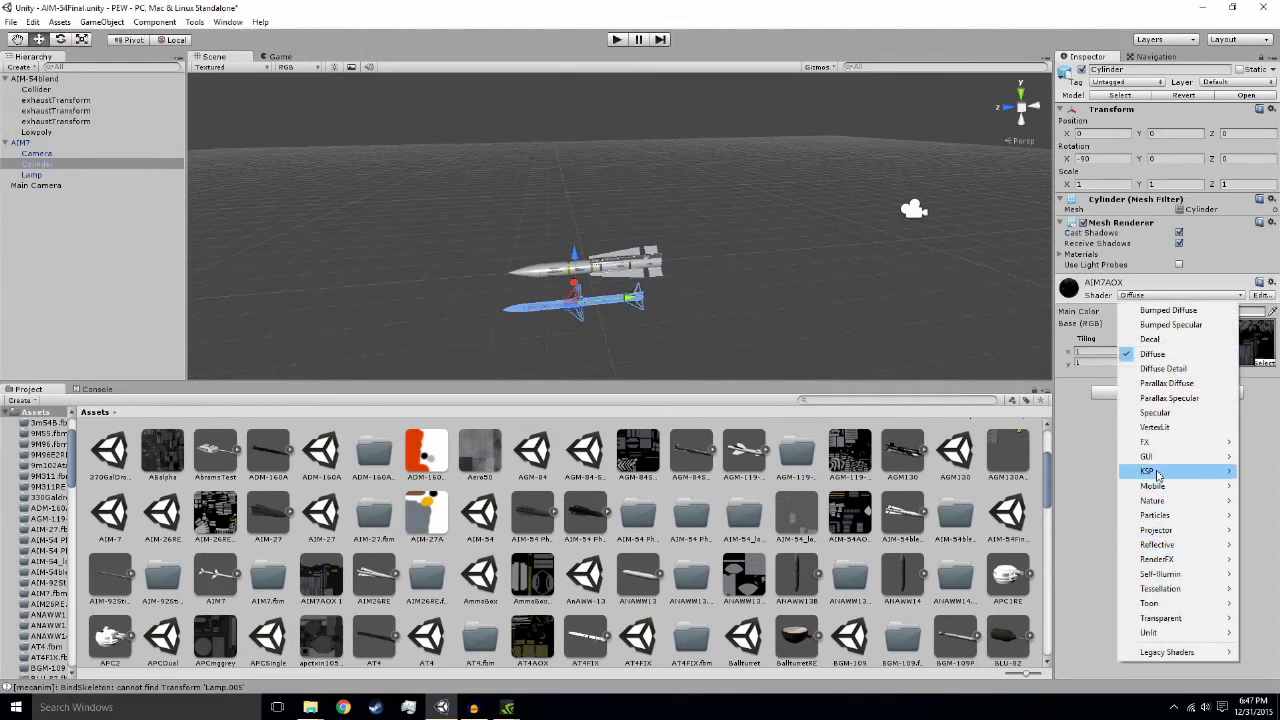
{"action": "mouse_move", "coordinate": [1180, 471]}
{"action": "left_click", "coordinate": [1035, 559]}
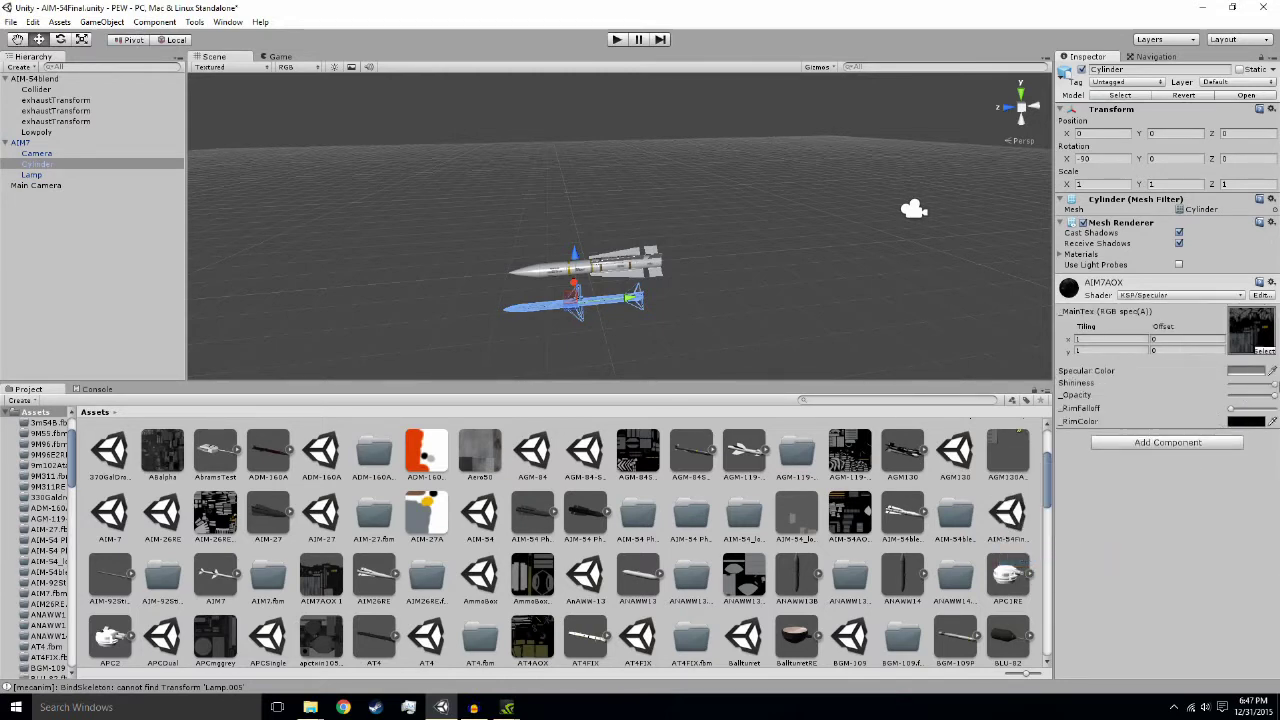
{"action": "scroll", "coordinate": [538, 279], "scroll_direction": "up", "scroll_amount": 3}
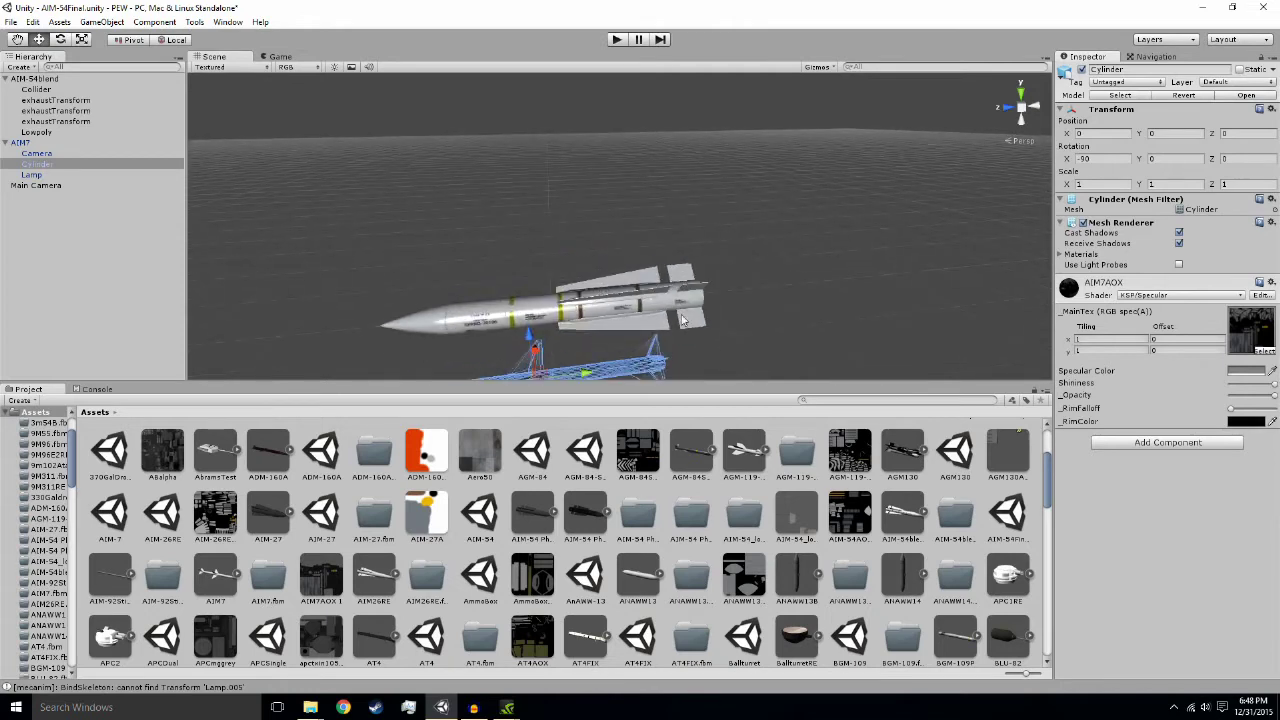
{"action": "middle_click_drag", "start_coordinate": [541, 375], "coordinate": [699, 300]}
{"action": "scroll", "coordinate": [699, 300], "scroll_direction": "up", "scroll_amount": 3}
Step: Orbit around the AIM-54A and lower AIM7 to compare them, then select the AIM7
{"action": "left_click", "coordinate": [642, 346]}
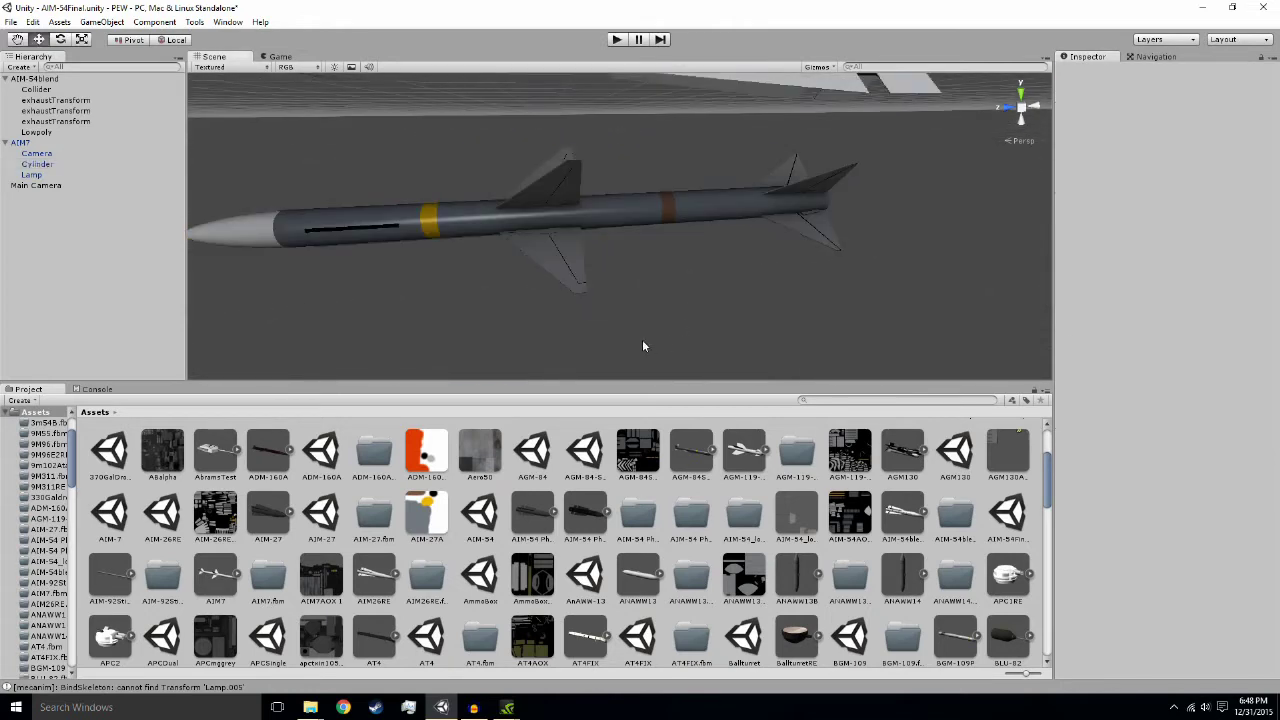
{"action": "mouse_move", "coordinate": [699, 350]}
{"action": "left_mouse_down", "text": "alt"}
{"action": "mouse_move", "coordinate": [709, 375]}
{"action": "mouse_move", "coordinate": [723, 329]}
{"action": "mouse_move", "coordinate": [777, 294]}
{"action": "mouse_move", "coordinate": [602, 309]}
{"action": "left_mouse_up", "text": "alt"}
{"action": "scroll", "coordinate": [723, 329], "scroll_direction": "down", "scroll_amount": 2}
{"action": "left_click", "coordinate": [600, 308]}
{"action": "left_click", "coordinate": [700, 329]}
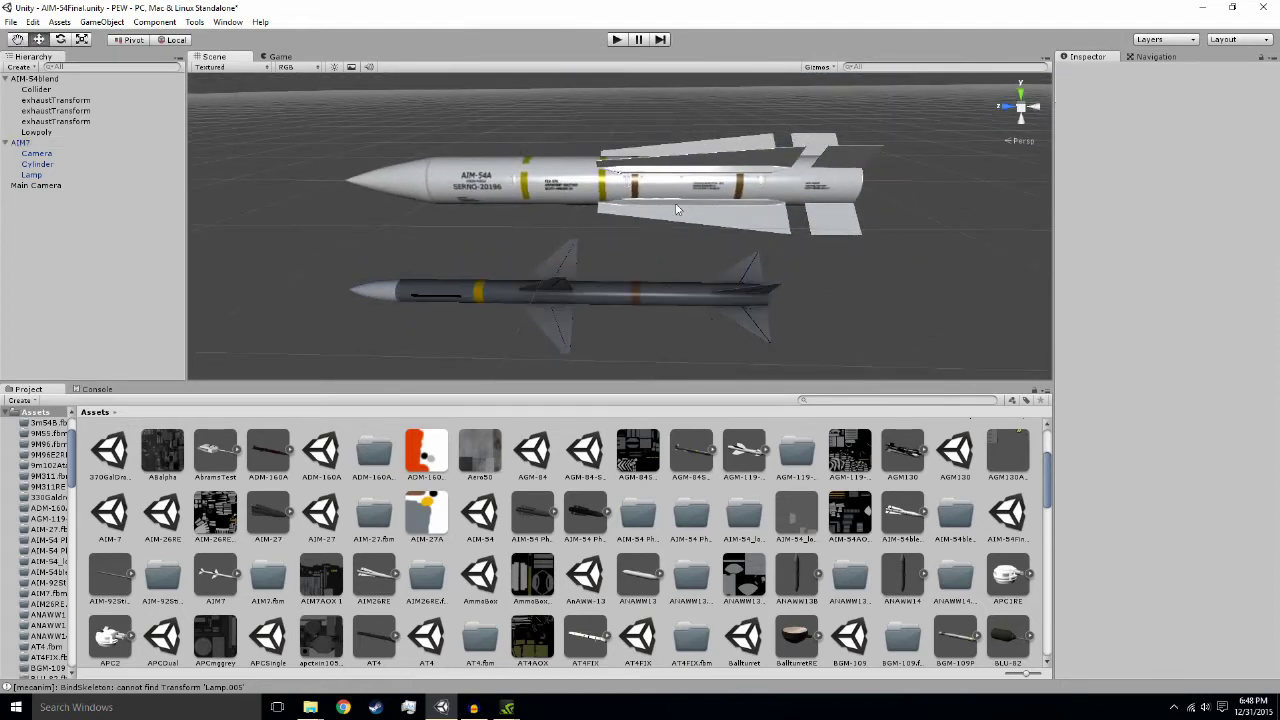
{"action": "scroll", "coordinate": [858, 261], "scroll_direction": "up", "scroll_amount": 2}
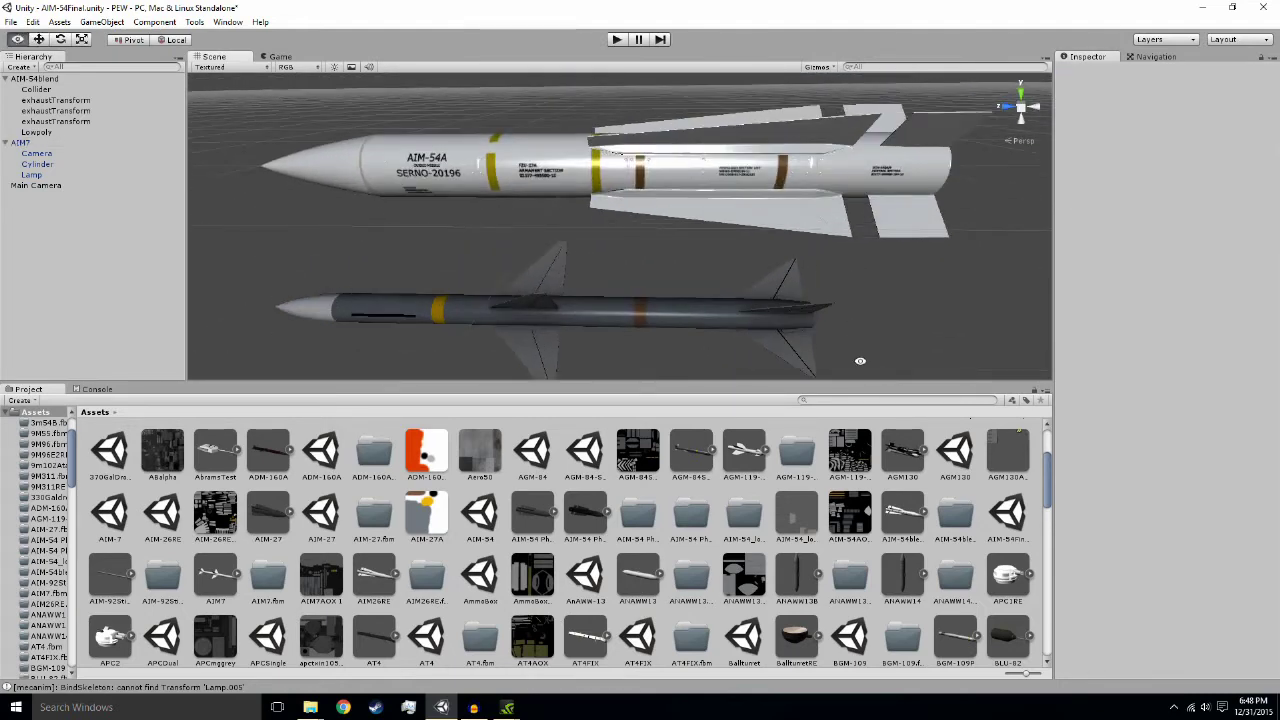
{"action": "mouse_move", "coordinate": [858, 261]}
{"action": "left_mouse_down", "text": "alt"}
{"action": "mouse_move", "coordinate": [795, 334]}
{"action": "mouse_move", "coordinate": [545, 300]}
{"action": "left_mouse_up", "text": "alt"}
{"action": "scroll", "coordinate": [548, 305], "scroll_direction": "up", "scroll_amount": 3}
{"action": "scroll", "coordinate": [551, 321], "scroll_direction": "down", "scroll_amount": 2}
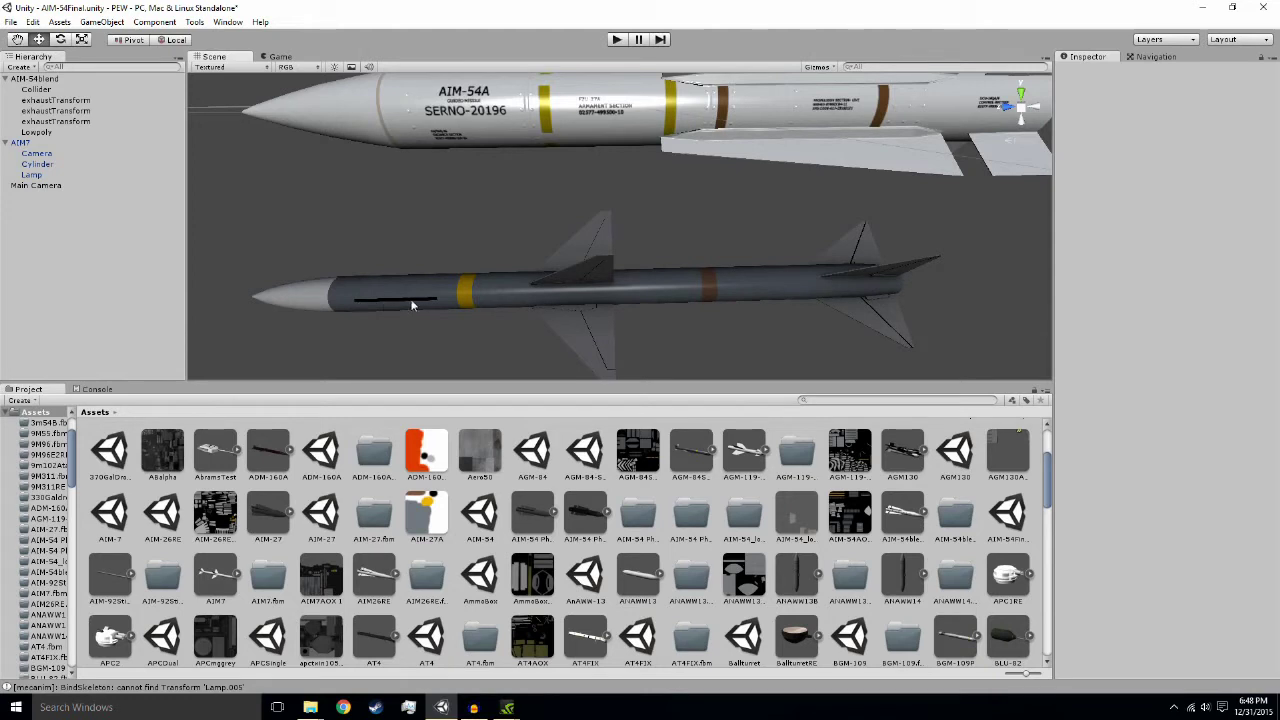
{"action": "left_click_drag", "start_coordinate": [737, 345], "coordinate": [729, 338], "text": "alt"}
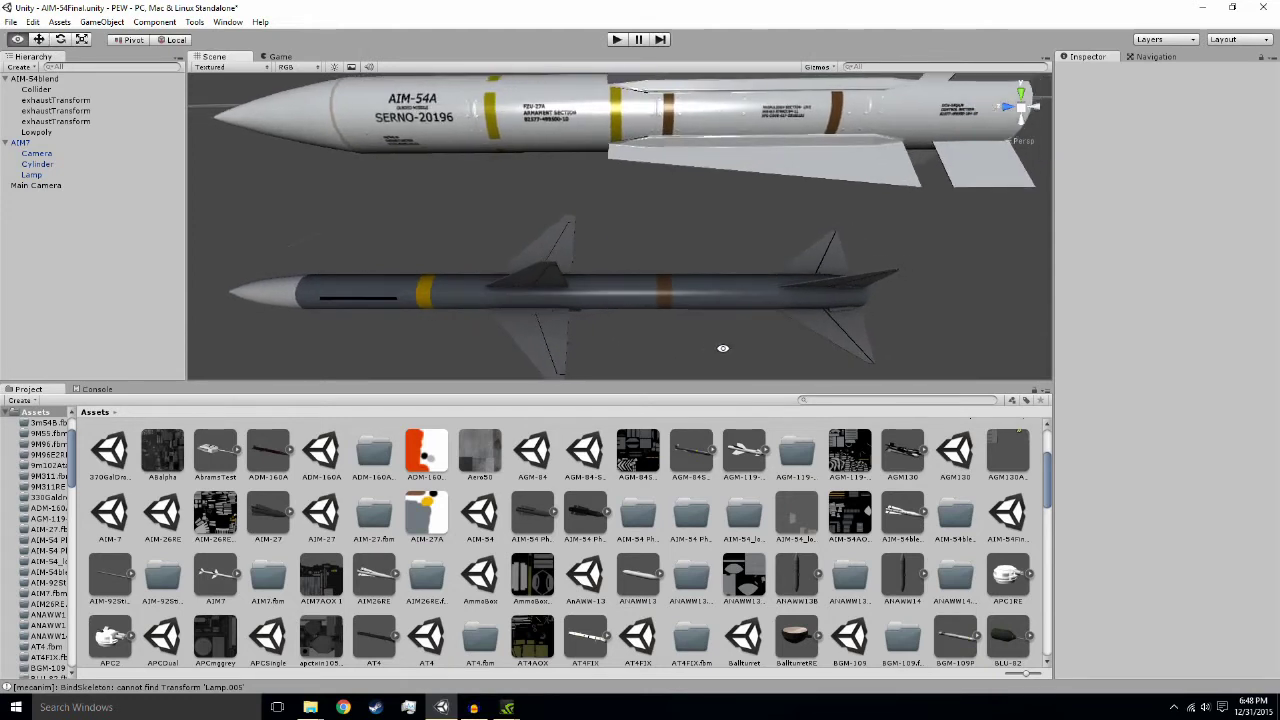
{"action": "left_click", "coordinate": [595, 274]}
Step: Delete AIM7, try gun and Strykergun models, then place the grey AIM7 below the AIM-54A
{"action": "left_click", "coordinate": [20, 142]}
{"action": "key", "text": "Delete"}
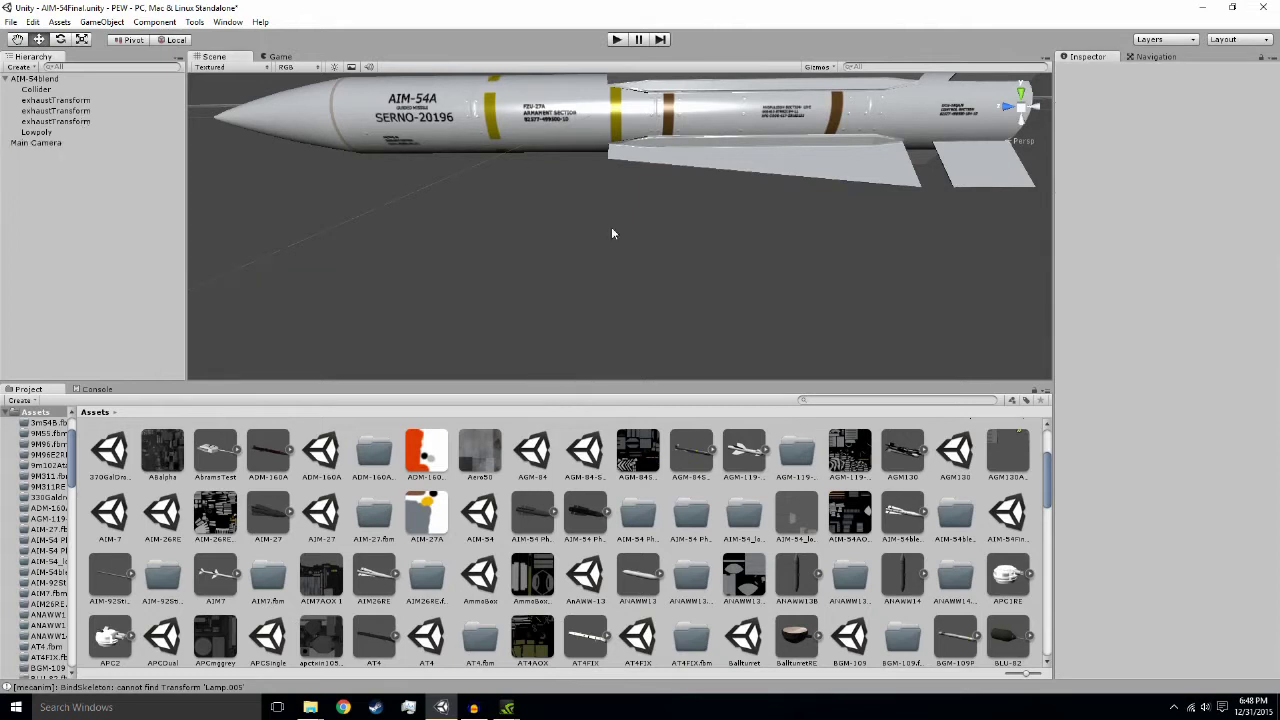
{"action": "scroll", "coordinate": [766, 570], "scroll_direction": "down", "scroll_amount": 2}
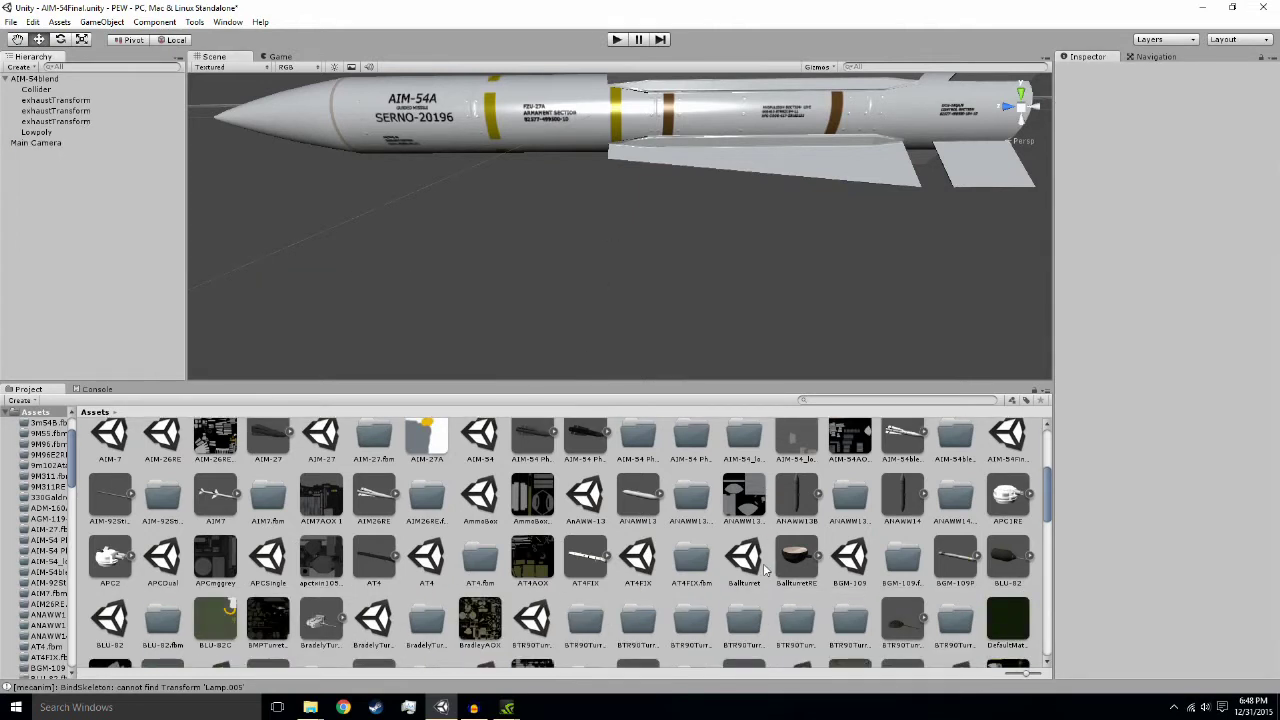
{"action": "scroll", "coordinate": [668, 545], "scroll_direction": "down", "scroll_amount": 1}
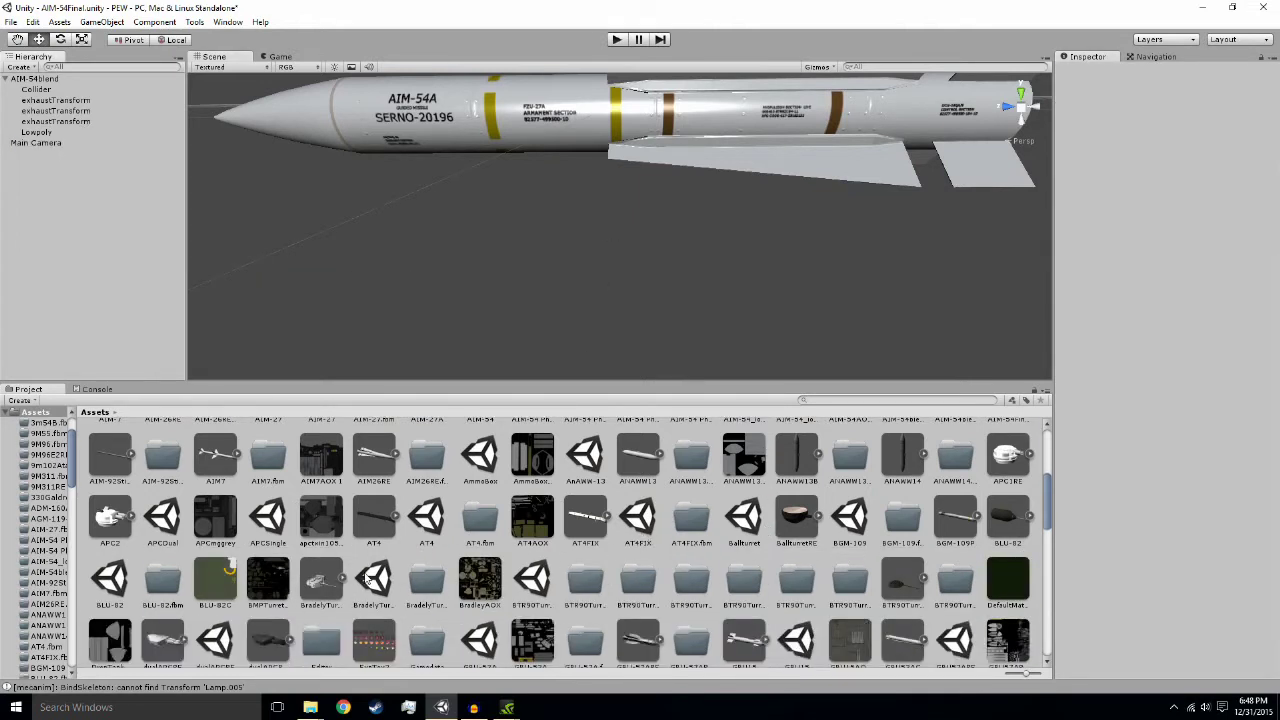
{"action": "scroll", "coordinate": [369, 578], "scroll_direction": "down", "scroll_amount": 2}
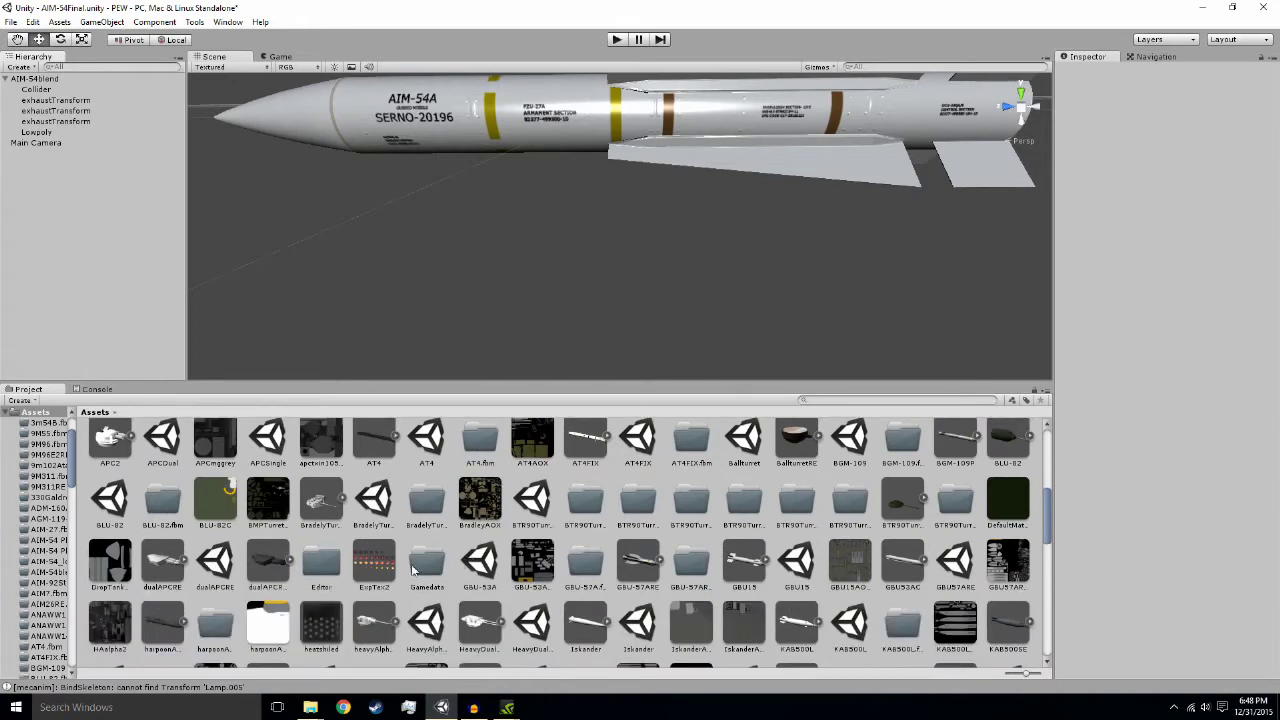
{"action": "scroll", "coordinate": [398, 566], "scroll_direction": "down", "scroll_amount": 2}
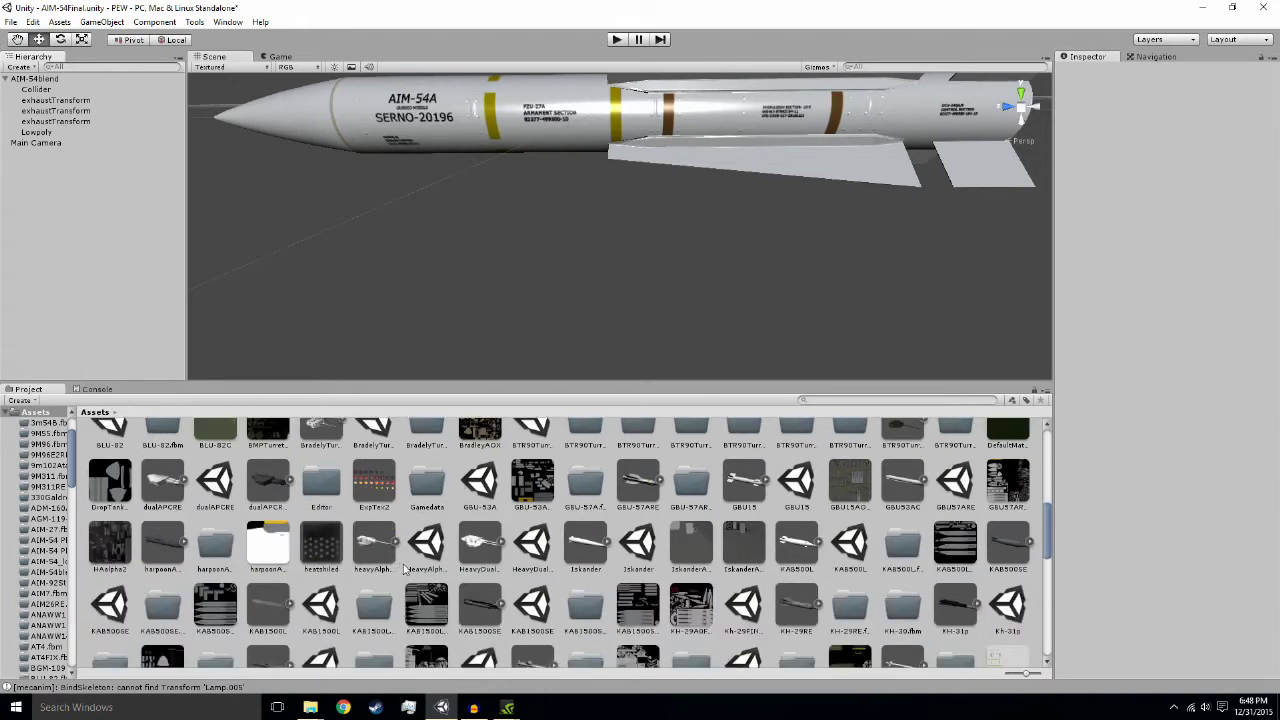
{"action": "scroll", "coordinate": [408, 568], "scroll_direction": "down", "scroll_amount": 2}
{"action": "scroll", "coordinate": [410, 560], "scroll_direction": "down", "scroll_amount": 2}
{"action": "scroll", "coordinate": [409, 551], "scroll_direction": "down", "scroll_amount": 2}
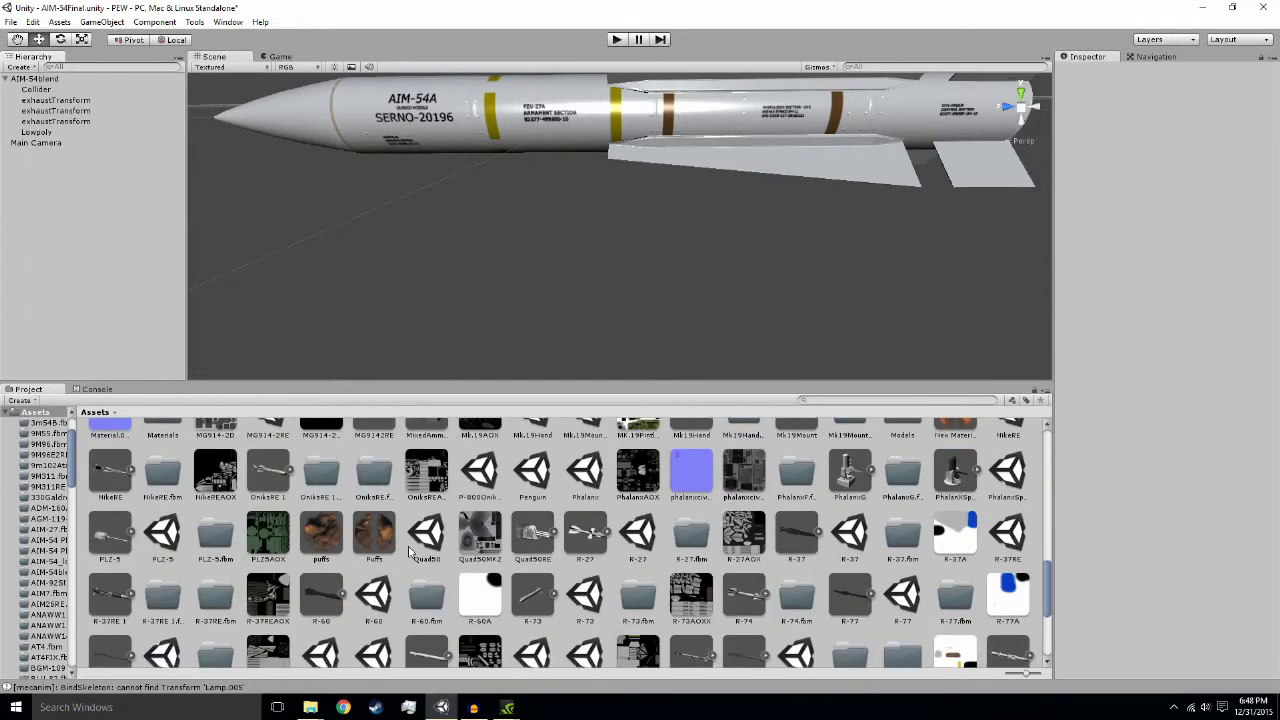
{"action": "scroll", "coordinate": [408, 551], "scroll_direction": "down", "scroll_amount": 2}
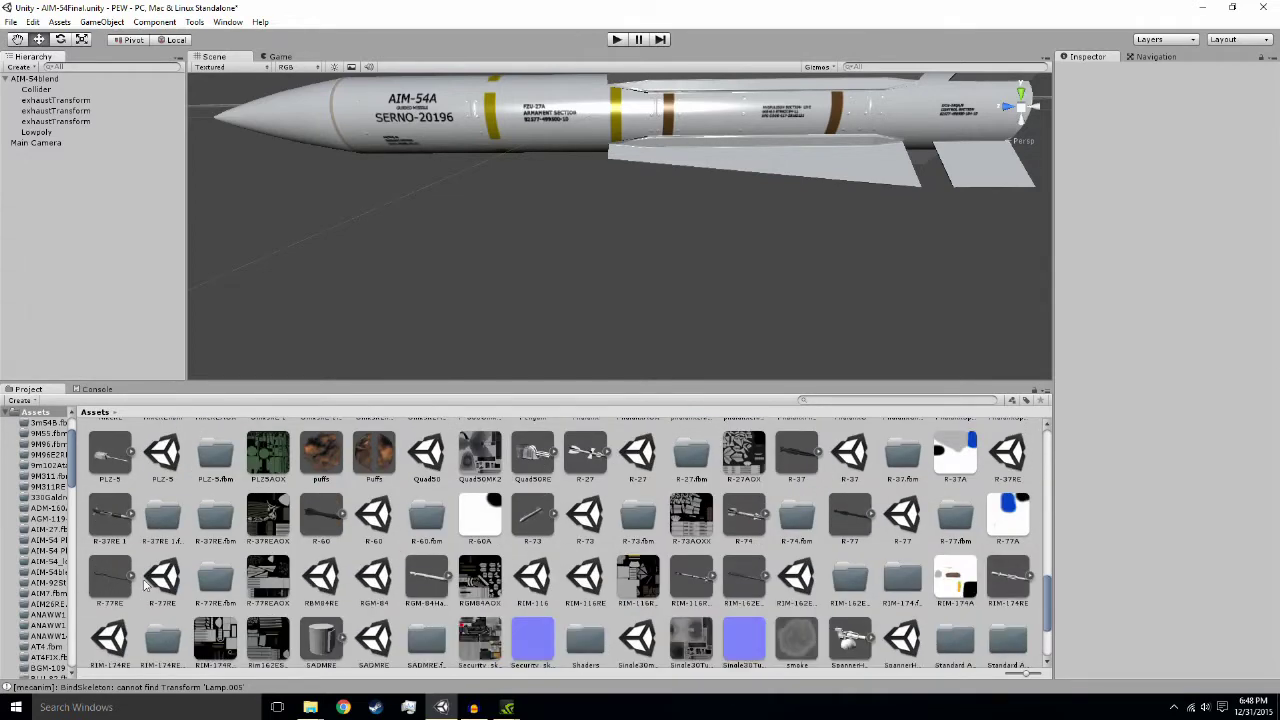
{"action": "scroll", "coordinate": [402, 588], "scroll_direction": "down", "scroll_amount": 2}
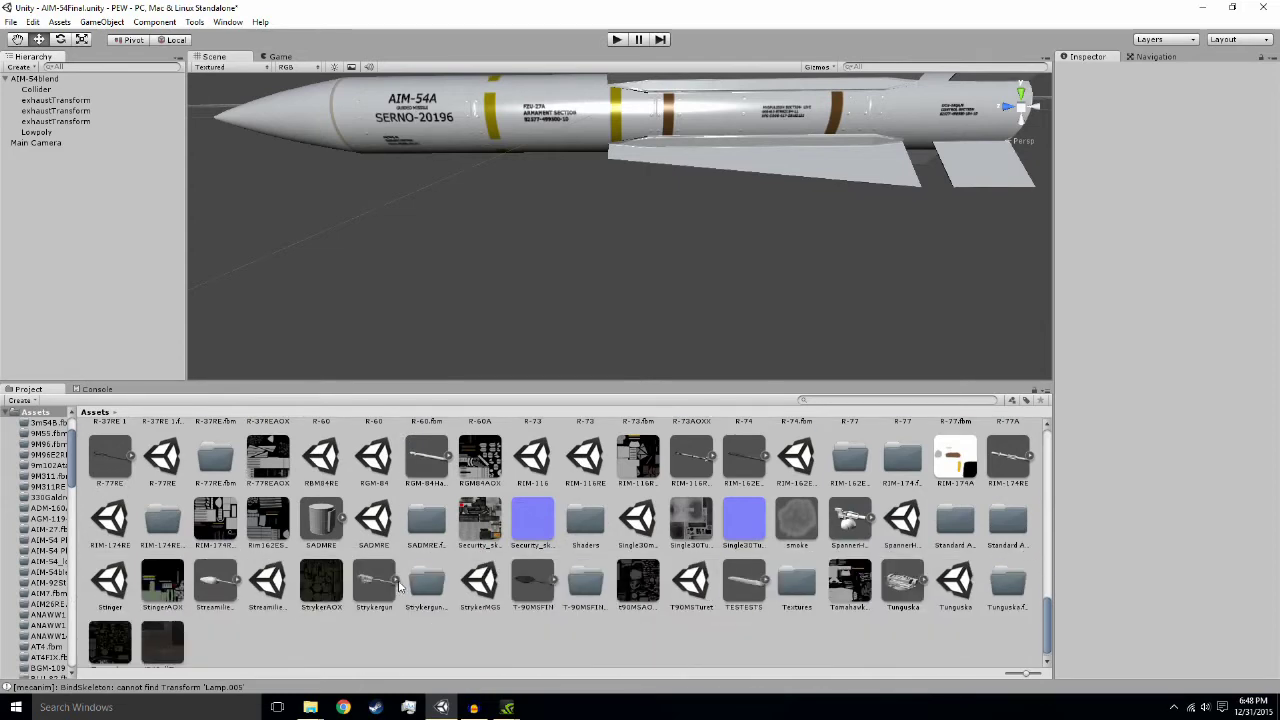
{"action": "mouse_move", "coordinate": [399, 594]}
{"action": "left_mouse_down"}
{"action": "mouse_move", "coordinate": [537, 286]}
{"action": "mouse_move", "coordinate": [746, 285]}
{"action": "left_mouse_up"}
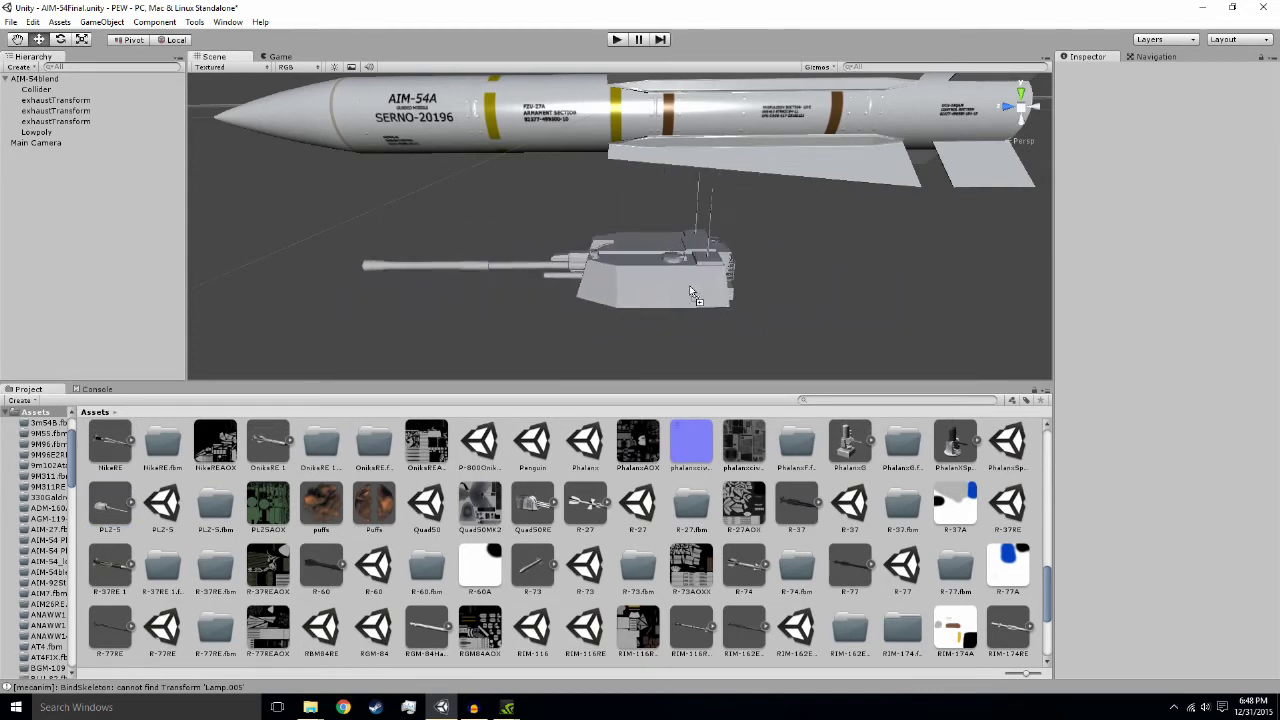
{"action": "mouse_move", "coordinate": [746, 285]}
{"action": "left_mouse_down"}
{"action": "mouse_move", "coordinate": [467, 553]}
{"action": "mouse_move", "coordinate": [364, 571]}
{"action": "left_mouse_up"}
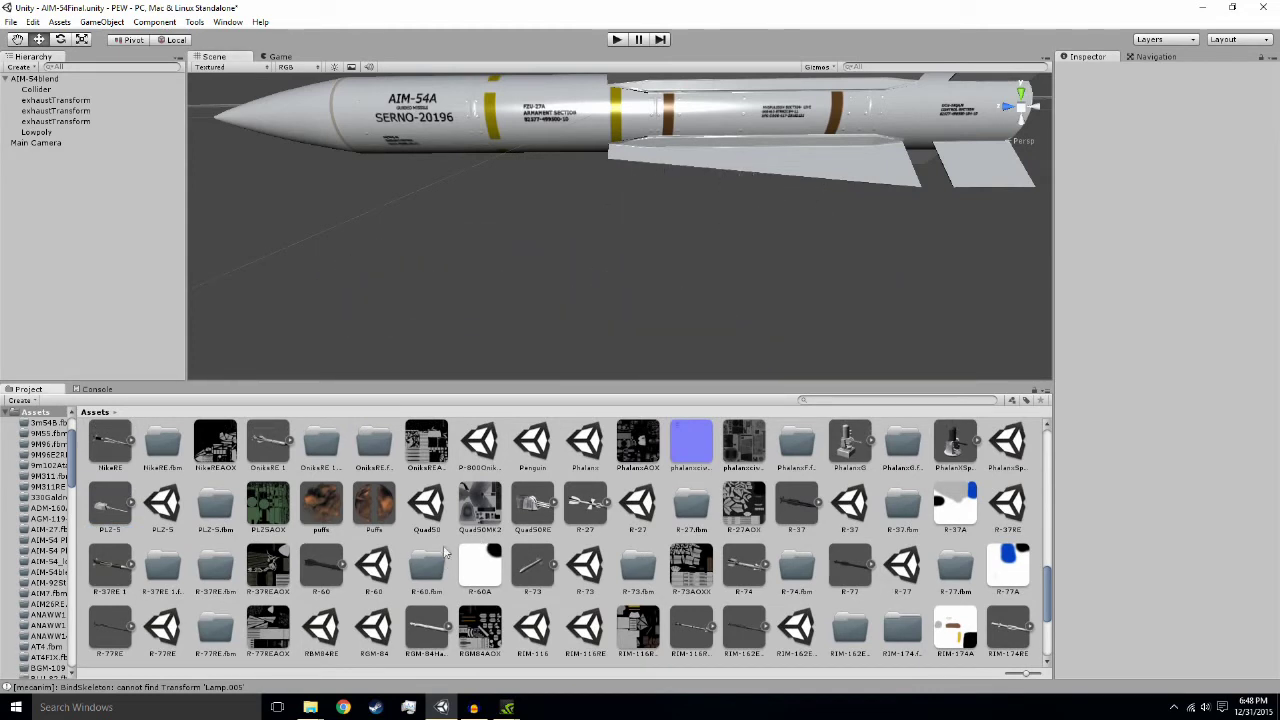
{"action": "scroll", "coordinate": [534, 535], "scroll_direction": "down", "scroll_amount": 2}
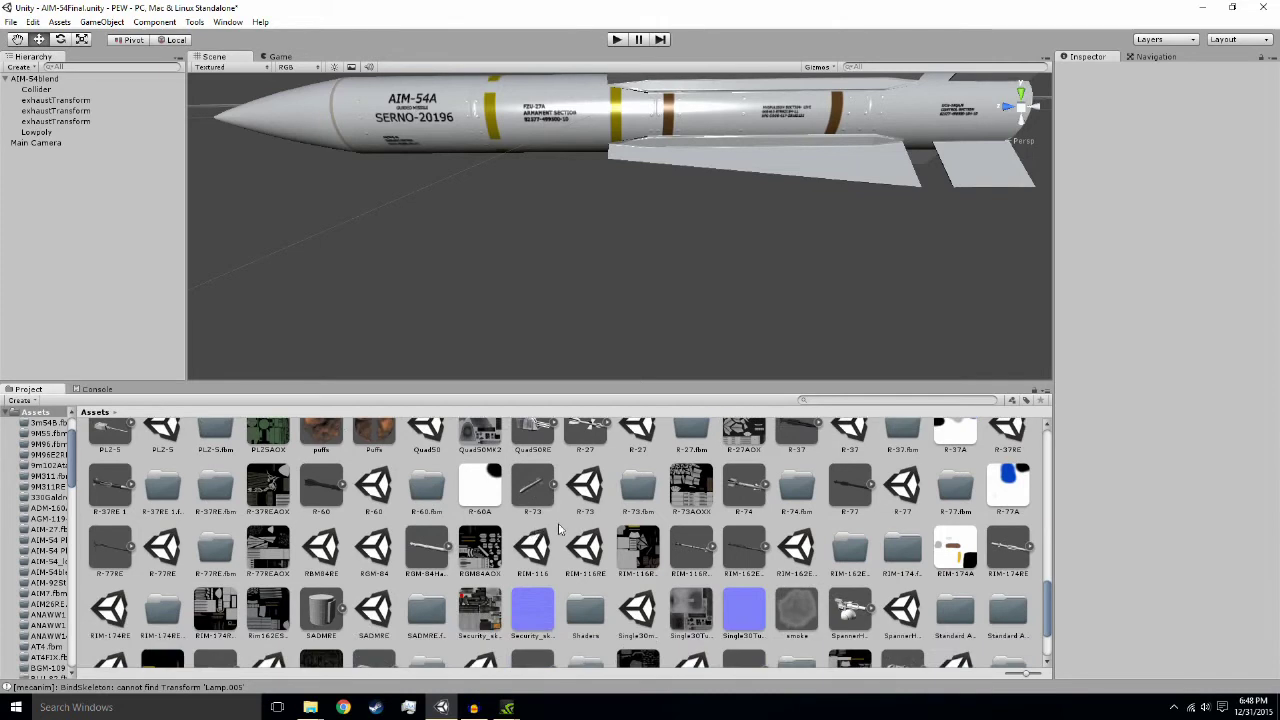
{"action": "scroll", "coordinate": [490, 525], "scroll_direction": "down", "scroll_amount": 2}
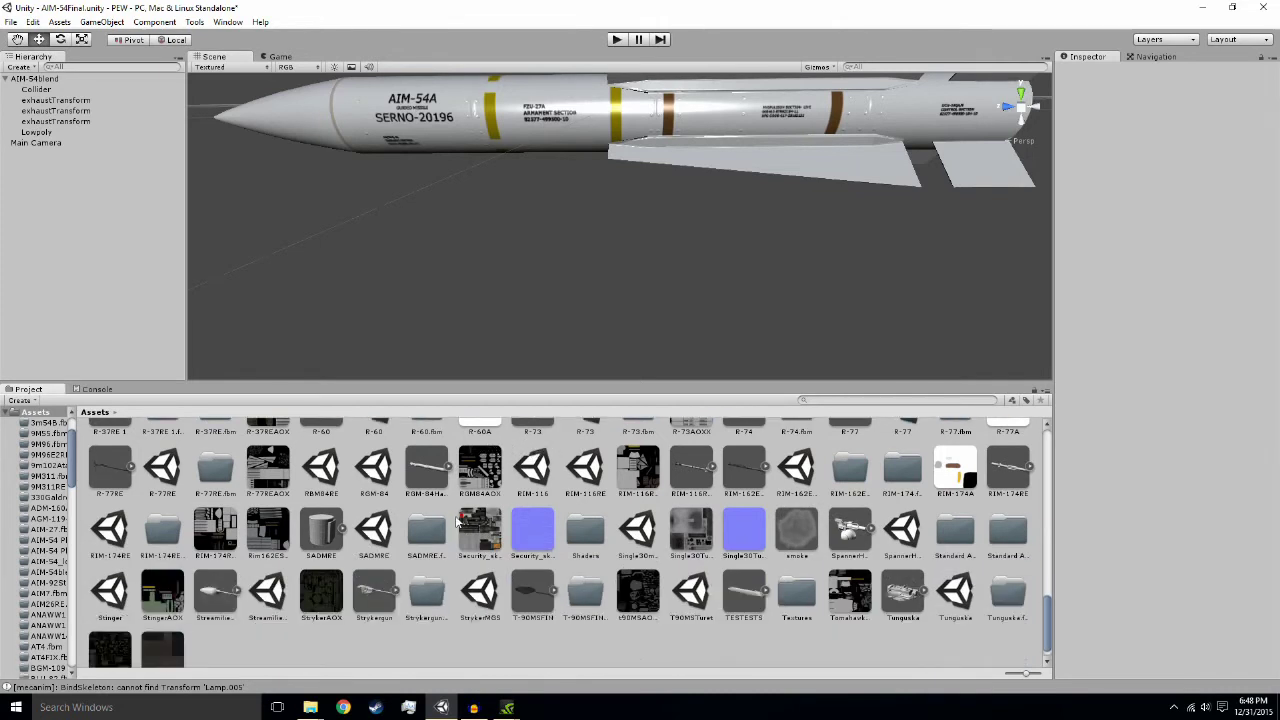
{"action": "mouse_move", "coordinate": [368, 597]}
{"action": "left_mouse_down"}
{"action": "mouse_move", "coordinate": [605, 498]}
{"action": "mouse_move", "coordinate": [717, 593]}
{"action": "left_mouse_up"}
{"action": "scroll", "coordinate": [630, 600], "scroll_direction": "up", "scroll_amount": 1}
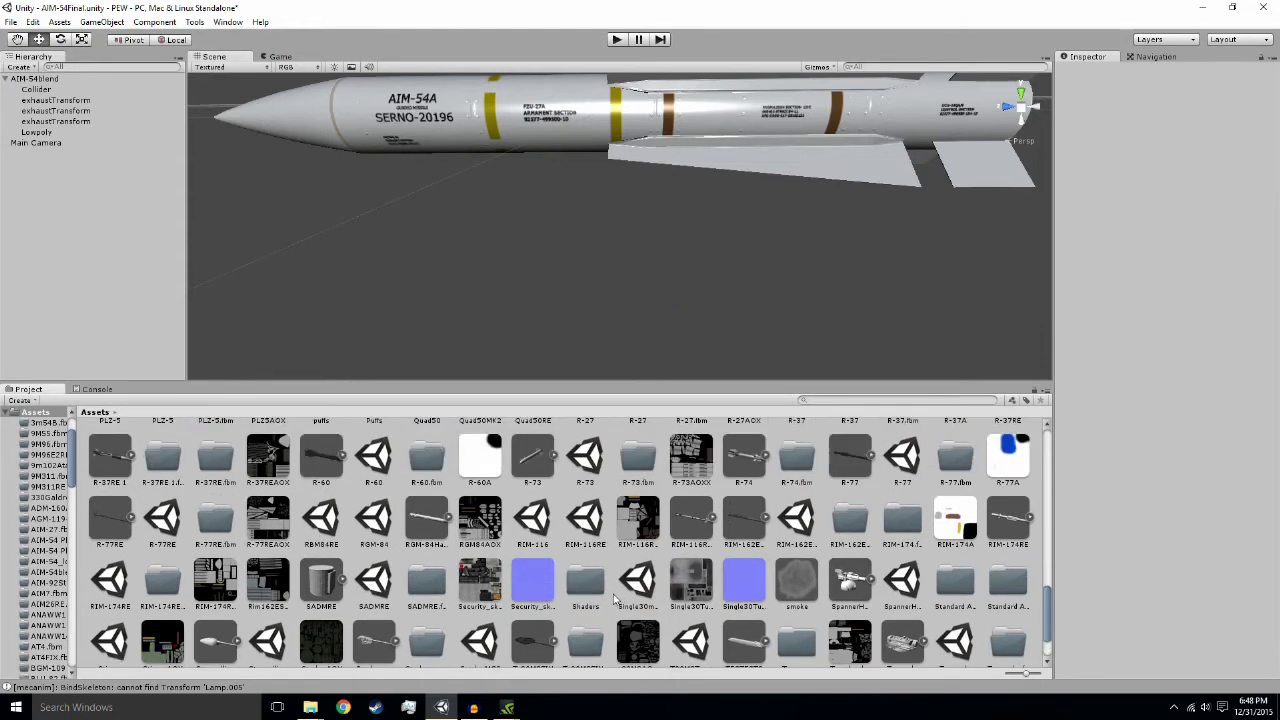
{"action": "scroll", "coordinate": [615, 598], "scroll_direction": "up", "scroll_amount": 1}
{"action": "scroll", "coordinate": [615, 598], "scroll_direction": "up", "scroll_amount": 1}
{"action": "scroll", "coordinate": [615, 598], "scroll_direction": "up", "scroll_amount": 1}
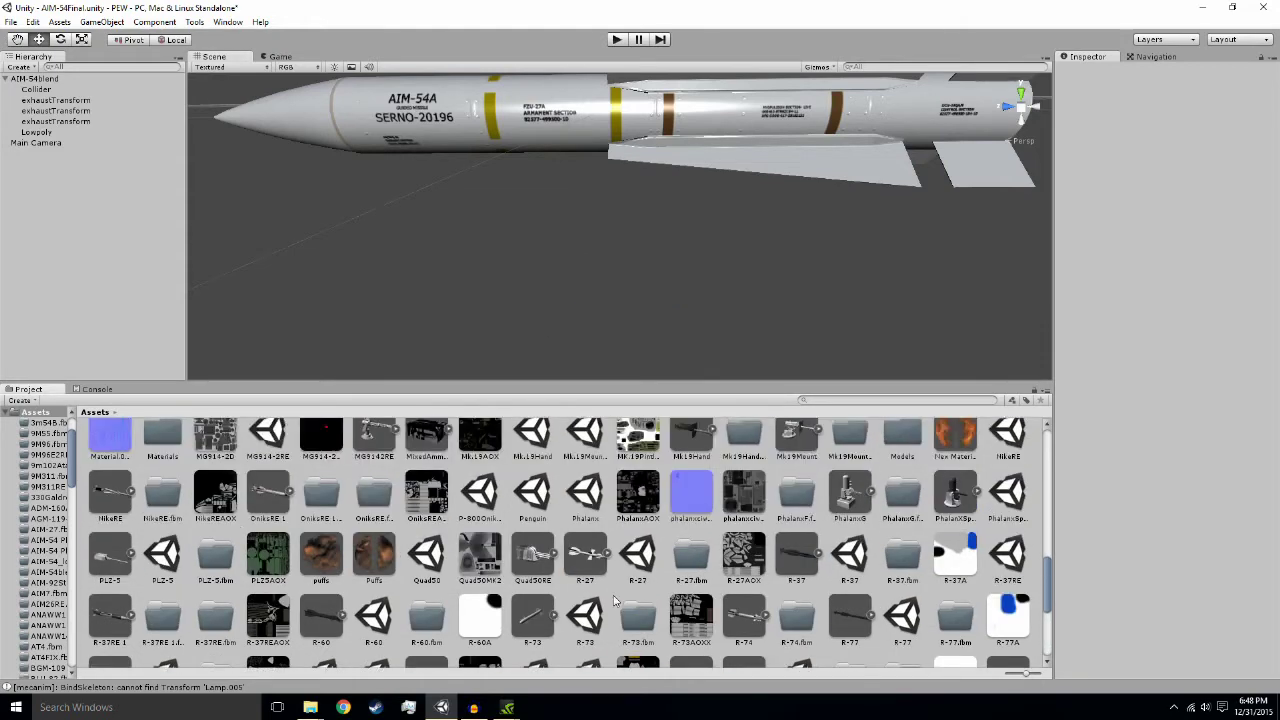
{"action": "scroll", "coordinate": [611, 601], "scroll_direction": "up", "scroll_amount": 1}
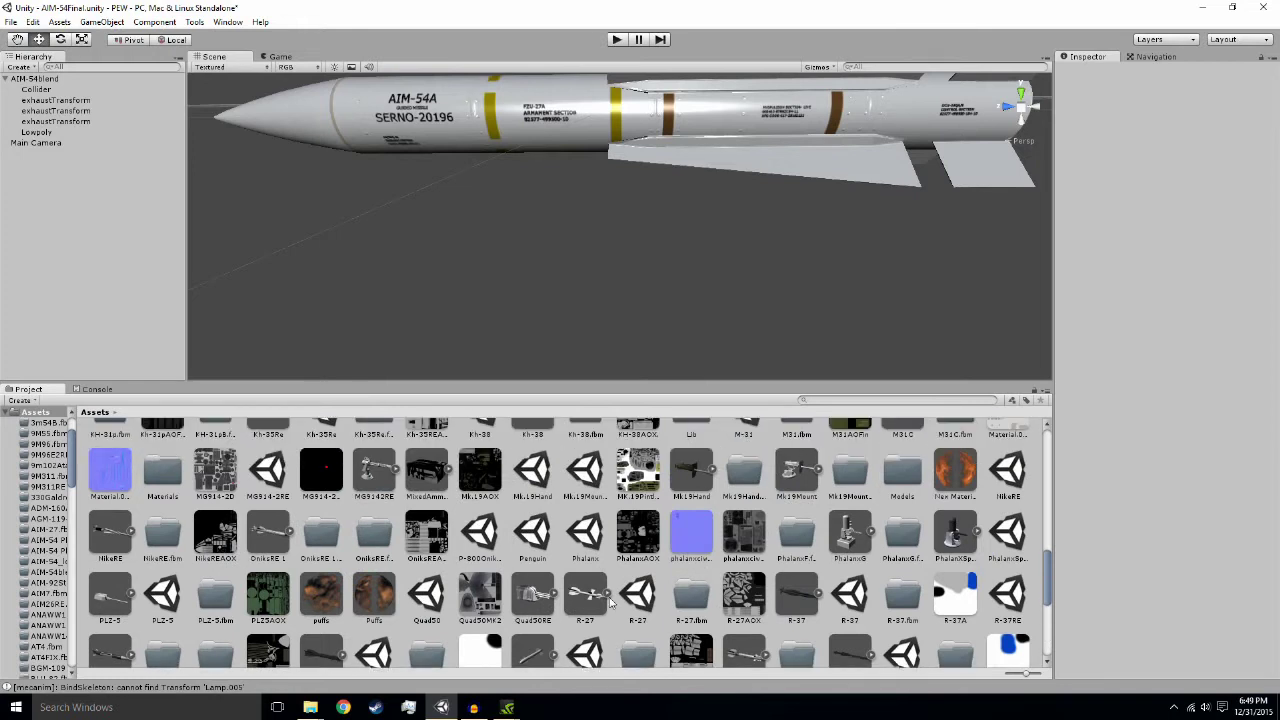
{"action": "scroll", "coordinate": [610, 600], "scroll_direction": "up", "scroll_amount": 1}
{"action": "scroll", "coordinate": [600, 603], "scroll_direction": "up", "scroll_amount": 1}
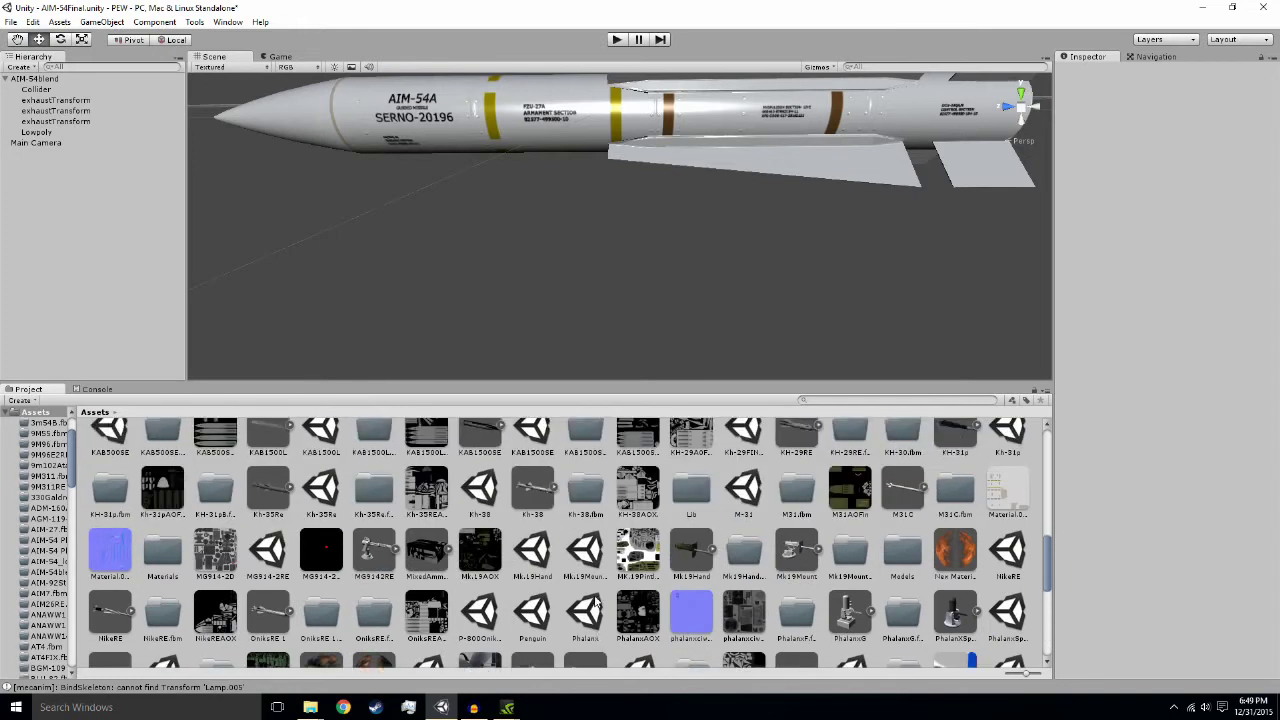
{"action": "left_click_drag", "start_coordinate": [903, 490], "coordinate": [565, 585]}
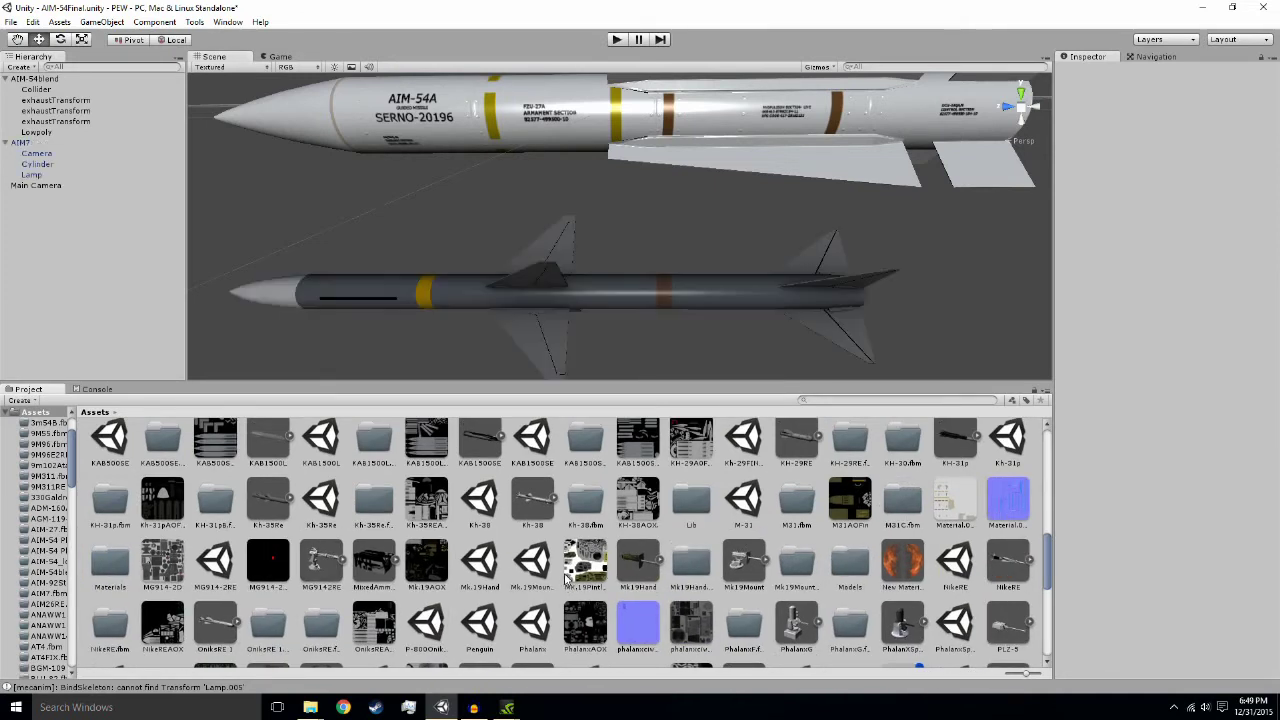
Step: Delete the grey AIM7, then briefly try placing the AGM130 model
{"action": "left_click", "coordinate": [650, 294]}
{"action": "key", "text": "Delete"}
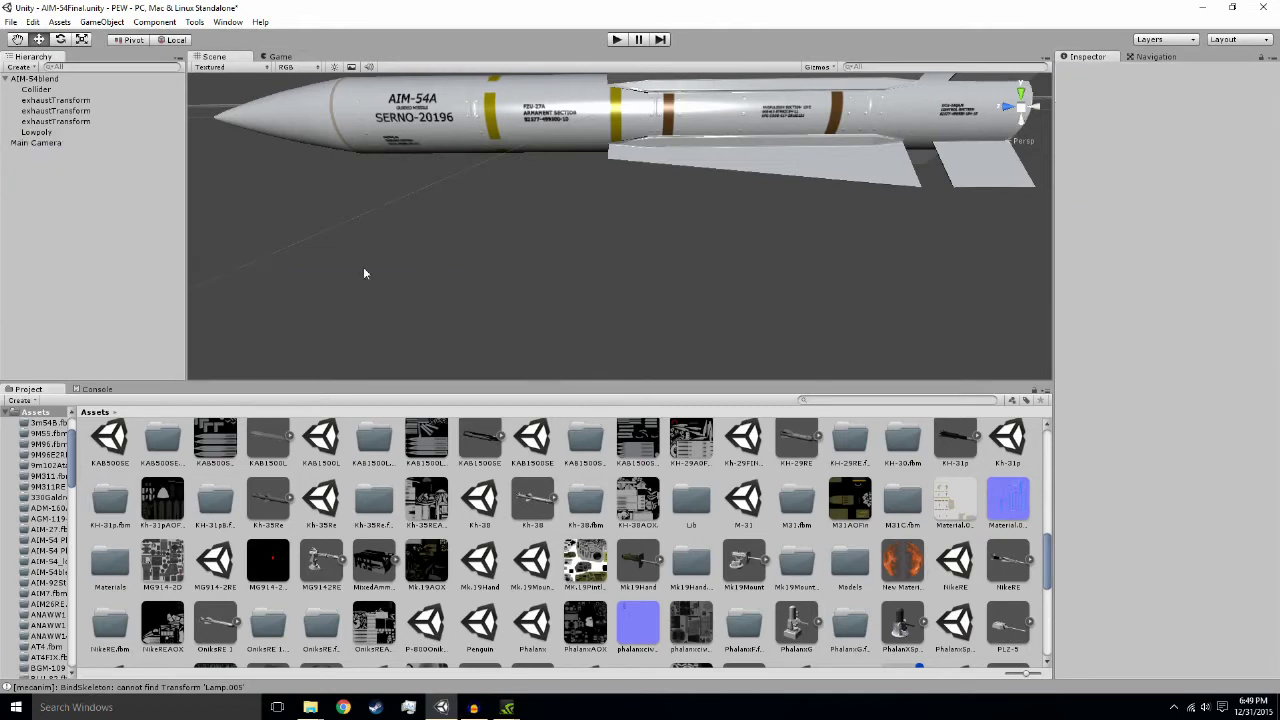
{"action": "scroll", "coordinate": [636, 502], "scroll_direction": "up", "scroll_amount": 2}
{"action": "scroll", "coordinate": [566, 524], "scroll_direction": "up", "scroll_amount": 2}
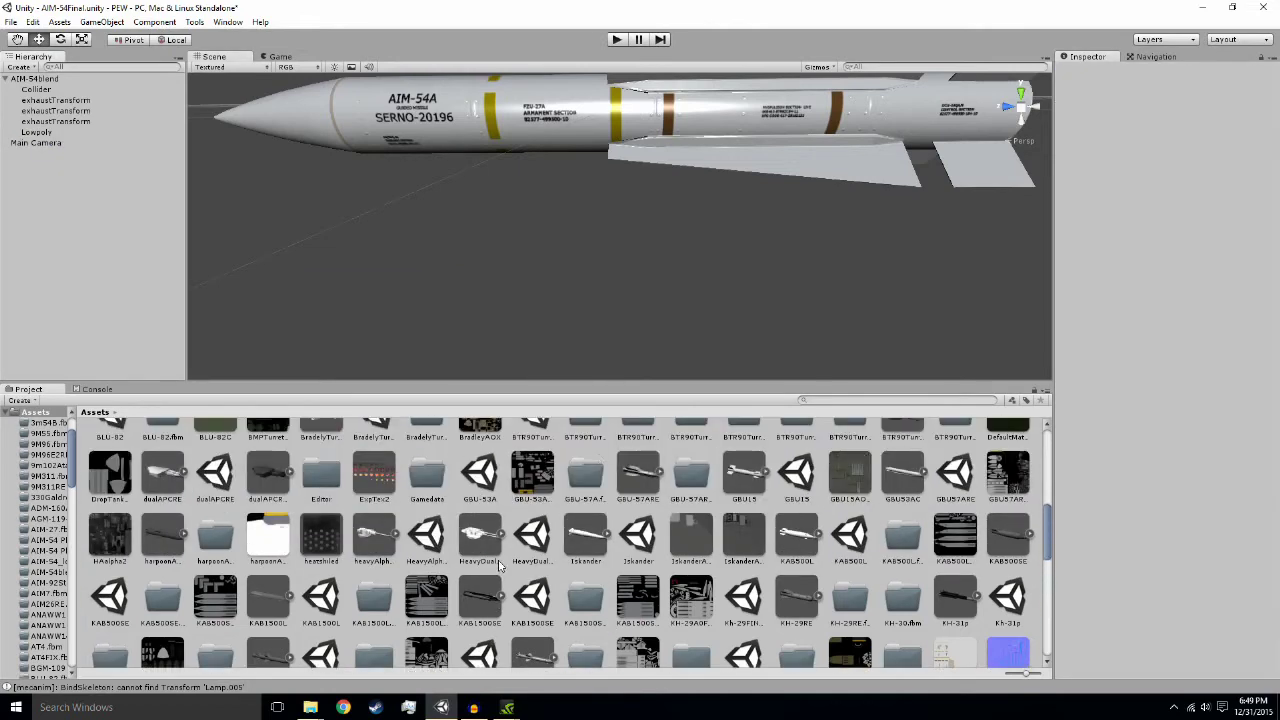
{"action": "scroll", "coordinate": [501, 566], "scroll_direction": "up", "scroll_amount": 2}
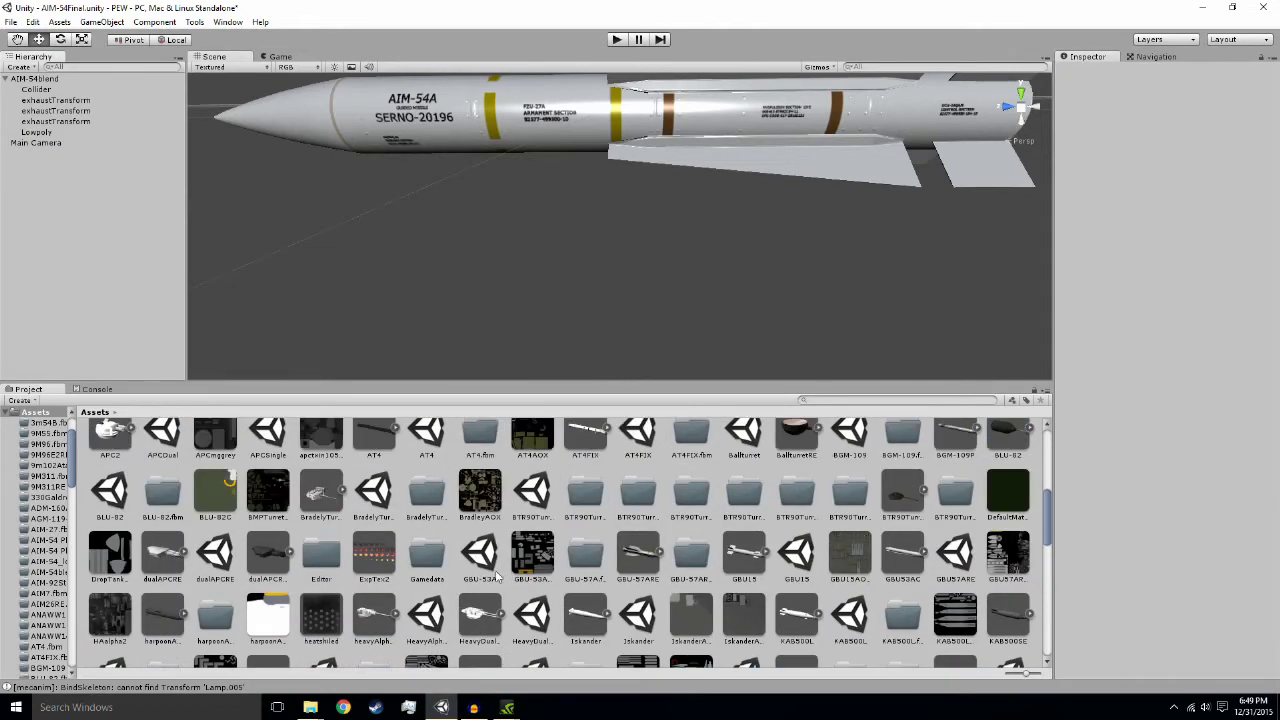
{"action": "scroll", "coordinate": [597, 612], "scroll_direction": "up", "scroll_amount": 2}
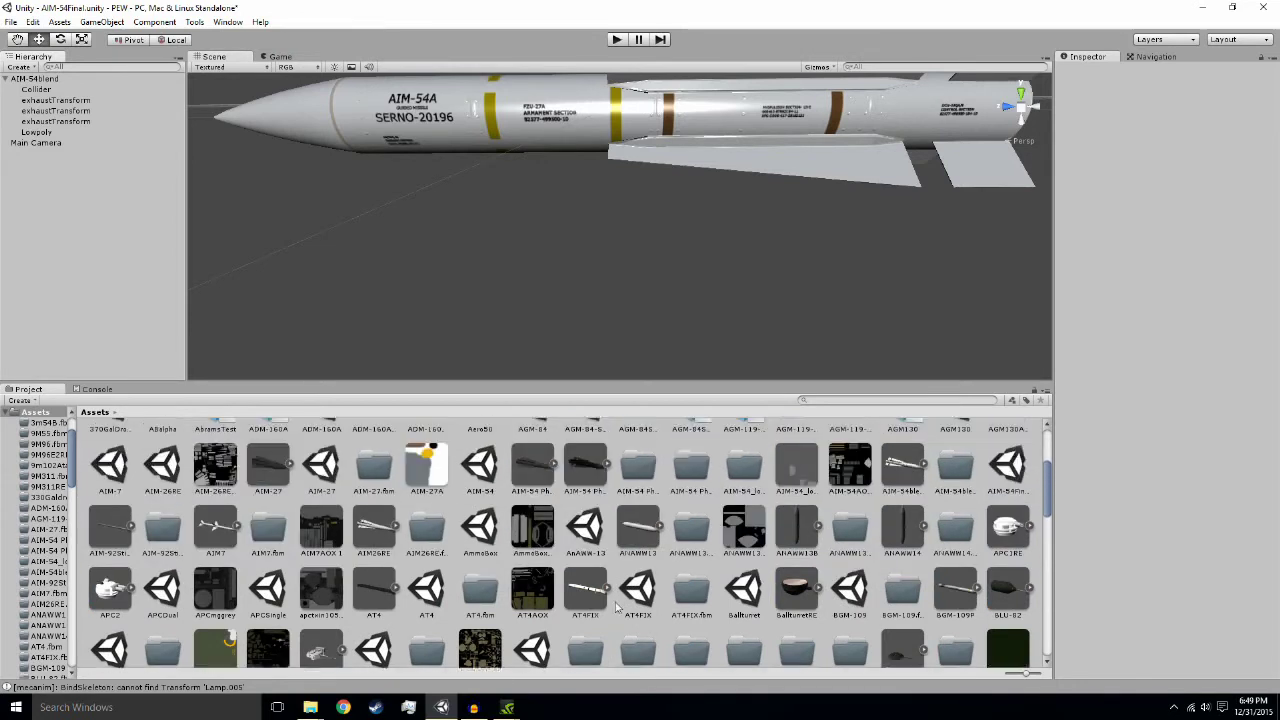
{"action": "scroll", "coordinate": [619, 607], "scroll_direction": "up", "scroll_amount": 3}
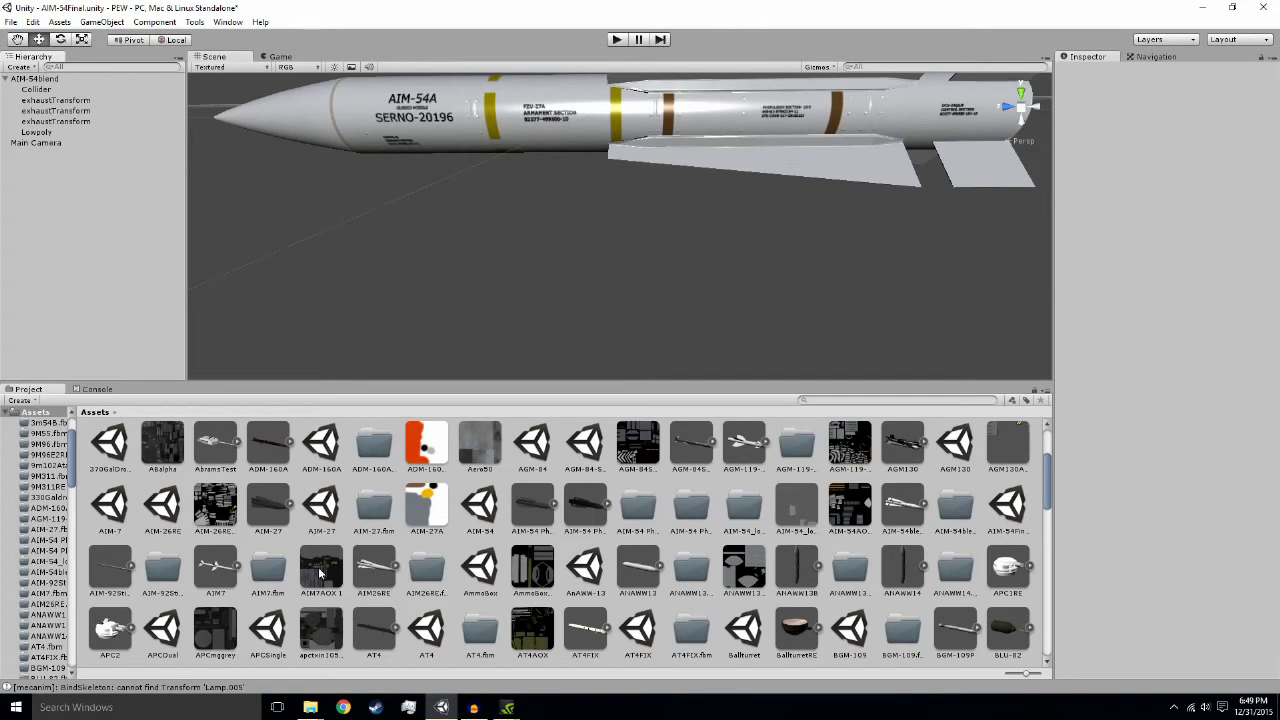
{"action": "scroll", "coordinate": [648, 518], "scroll_direction": "up", "scroll_amount": 1}
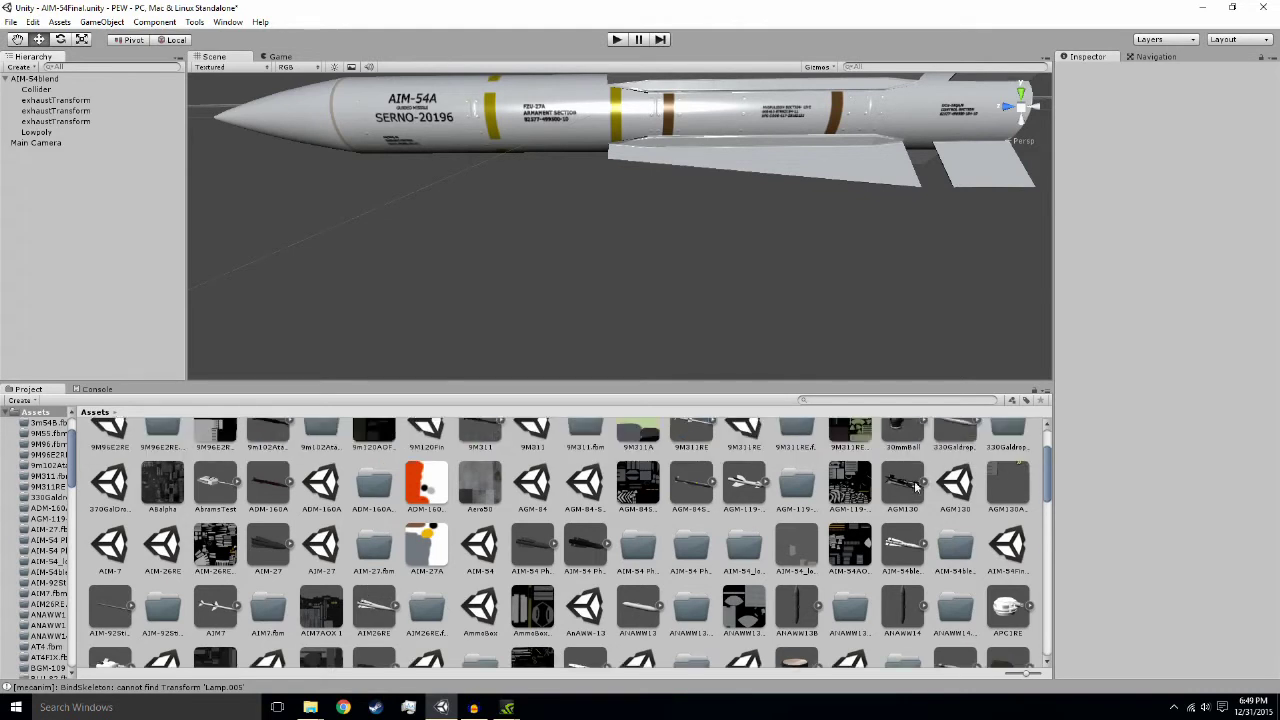
{"action": "mouse_move", "coordinate": [913, 489]}
{"action": "left_mouse_down"}
{"action": "mouse_move", "coordinate": [707, 258]}
{"action": "mouse_move", "coordinate": [920, 545]}
{"action": "left_mouse_up"}
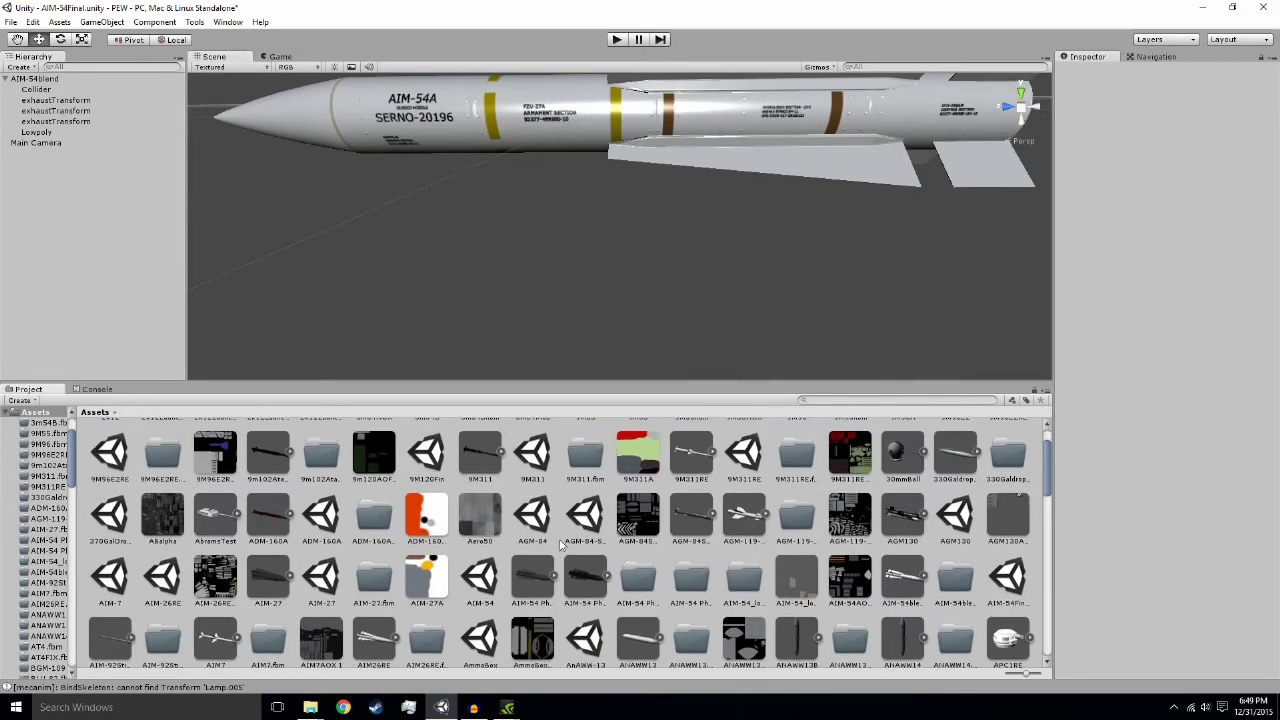
{"action": "scroll", "coordinate": [351, 558], "scroll_direction": "up", "scroll_amount": 1}
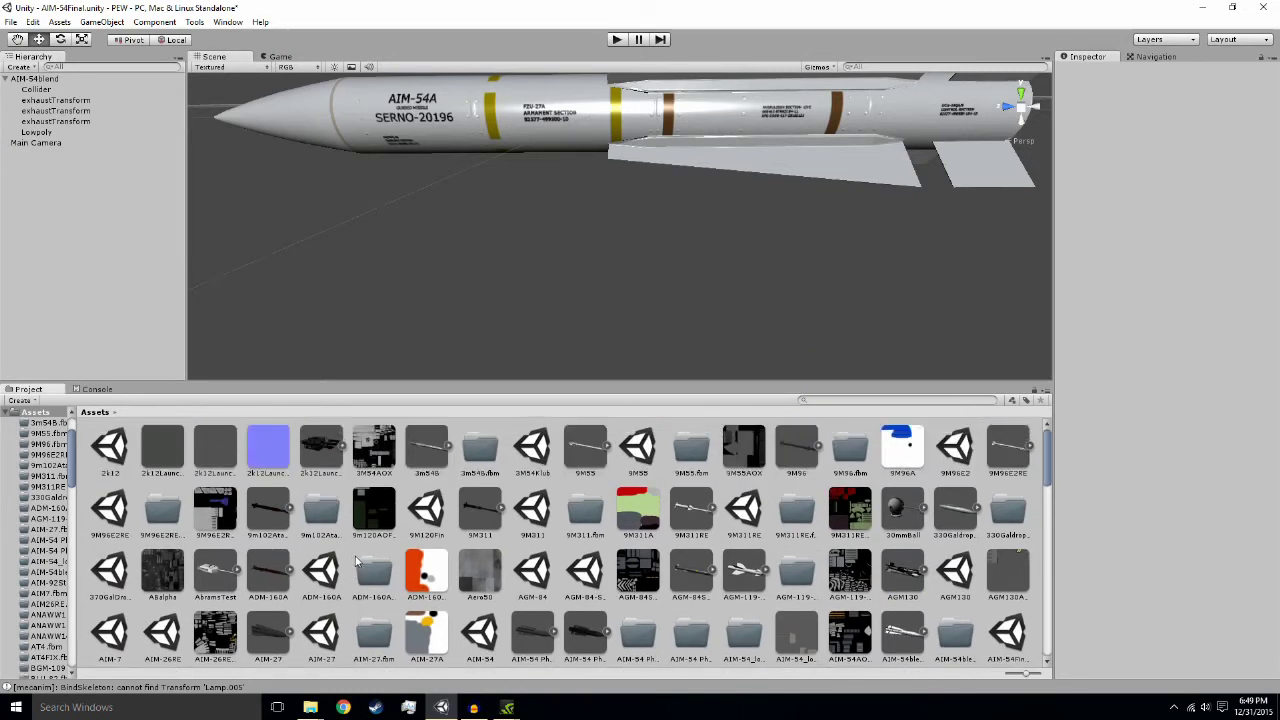
{"action": "left_click_drag", "start_coordinate": [905, 583], "coordinate": [322, 490]}
{"action": "scroll", "coordinate": [493, 543], "scroll_direction": "down", "scroll_amount": 1}
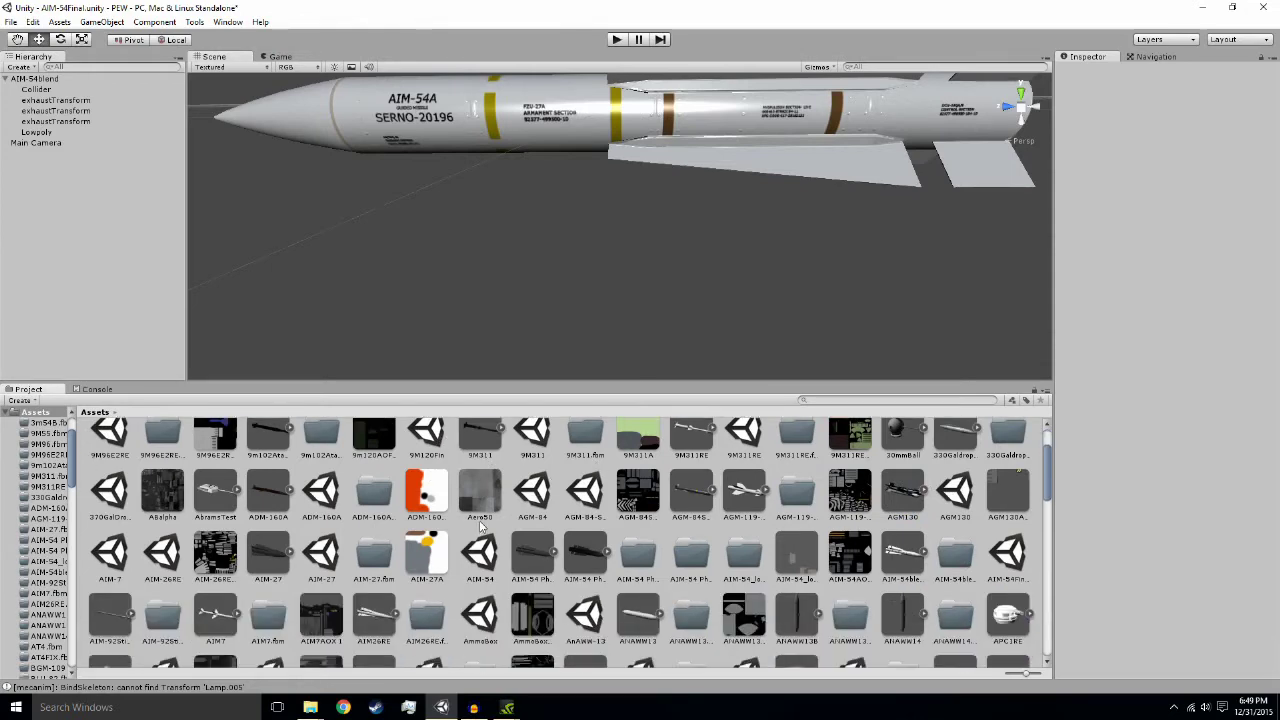
{"action": "scroll", "coordinate": [445, 520], "scroll_direction": "down", "scroll_amount": 1}
{"action": "scroll", "coordinate": [440, 505], "scroll_direction": "down", "scroll_amount": 1}
{"action": "scroll", "coordinate": [433, 483], "scroll_direction": "down", "scroll_amount": 1}
{"action": "scroll", "coordinate": [433, 483], "scroll_direction": "down", "scroll_amount": 1}
{"action": "scroll", "coordinate": [431, 481], "scroll_direction": "down", "scroll_amount": 1}
{"action": "scroll", "coordinate": [428, 479], "scroll_direction": "down", "scroll_amount": 2}
{"action": "scroll", "coordinate": [427, 479], "scroll_direction": "down", "scroll_amount": 2}
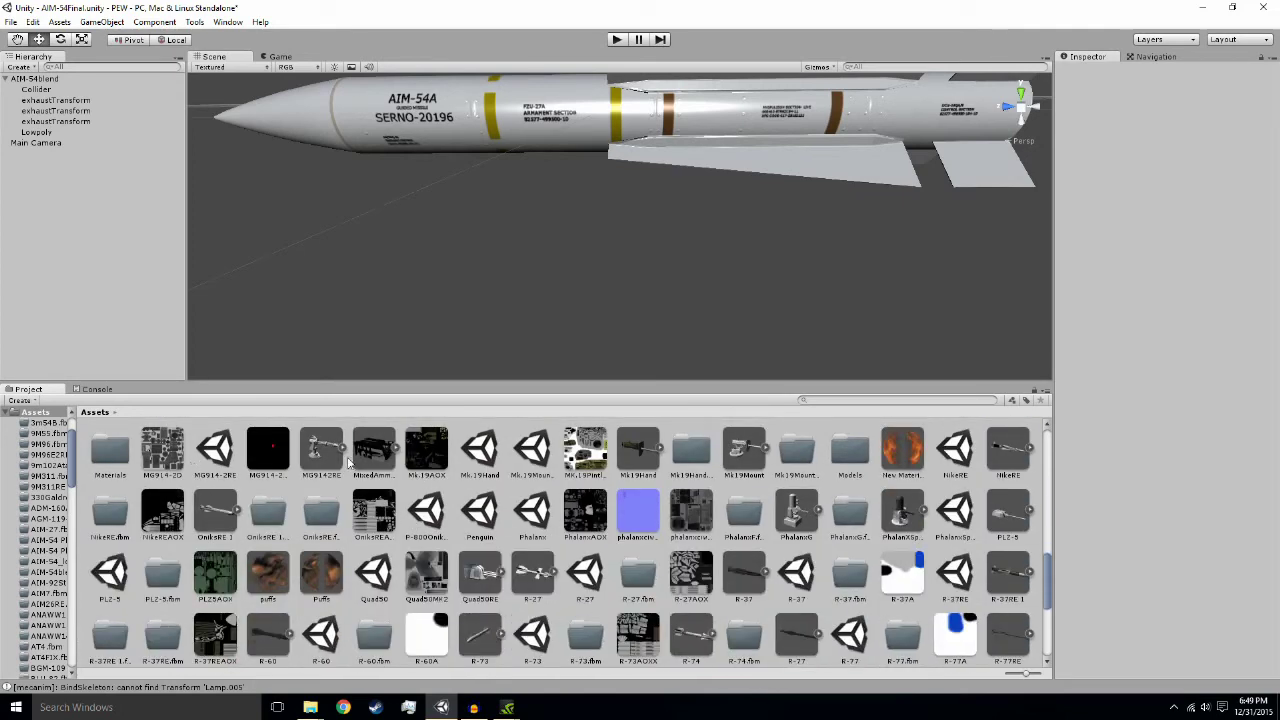
{"action": "scroll", "coordinate": [548, 513], "scroll_direction": "up", "scroll_amount": 1}
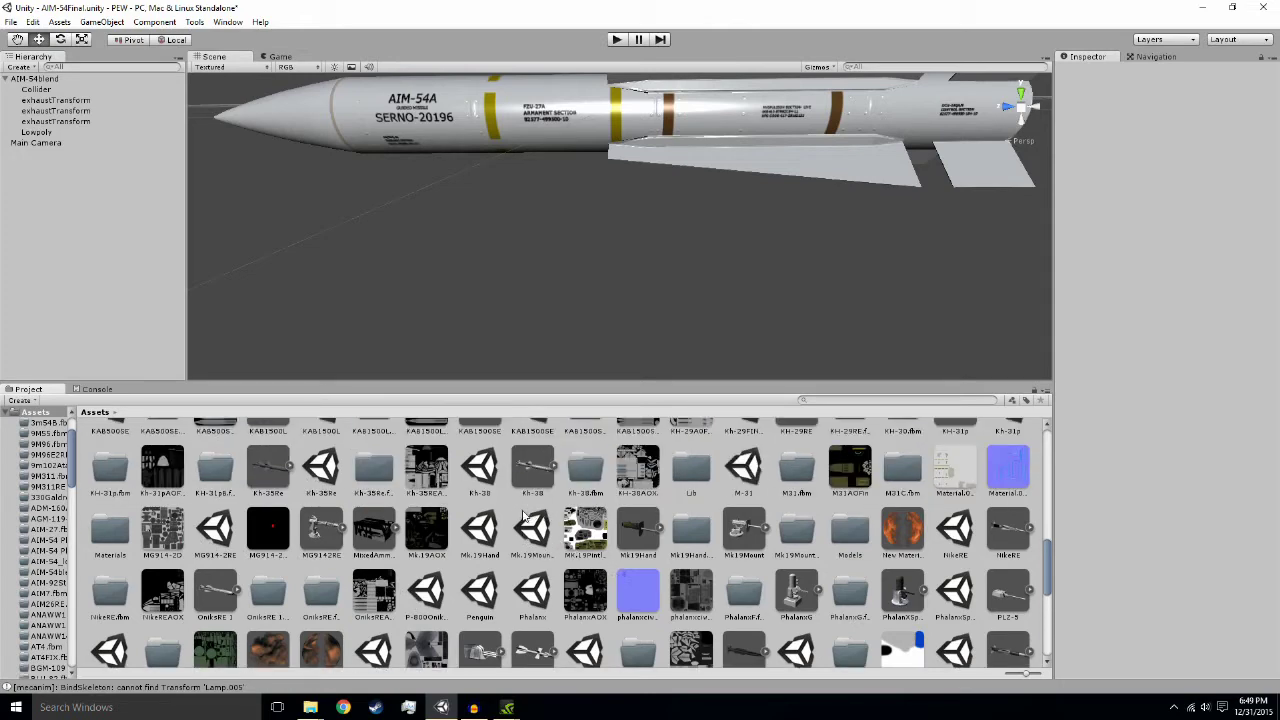
{"action": "scroll", "coordinate": [520, 515], "scroll_direction": "up", "scroll_amount": 3}
{"action": "scroll", "coordinate": [515, 513], "scroll_direction": "up", "scroll_amount": 1}
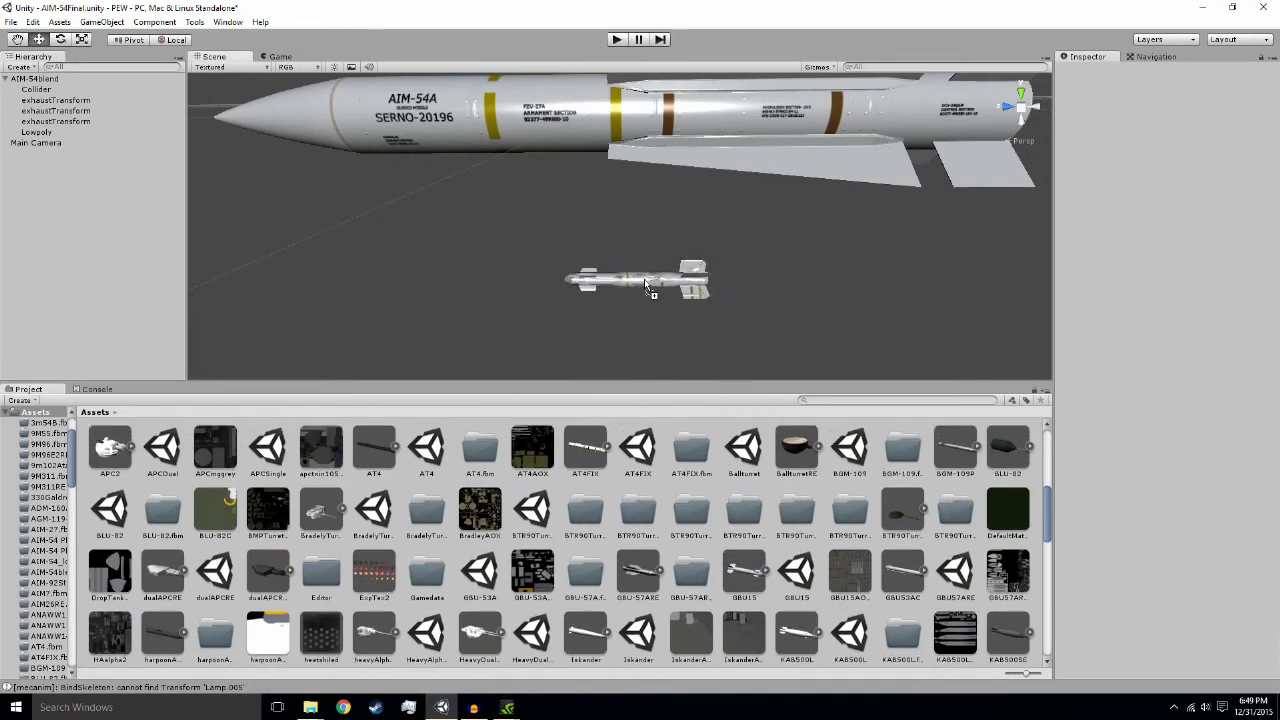
{"action": "left_click_drag", "start_coordinate": [745, 572], "coordinate": [690, 290]}
{"action": "scroll", "coordinate": [722, 327], "scroll_direction": "up", "scroll_amount": 3}
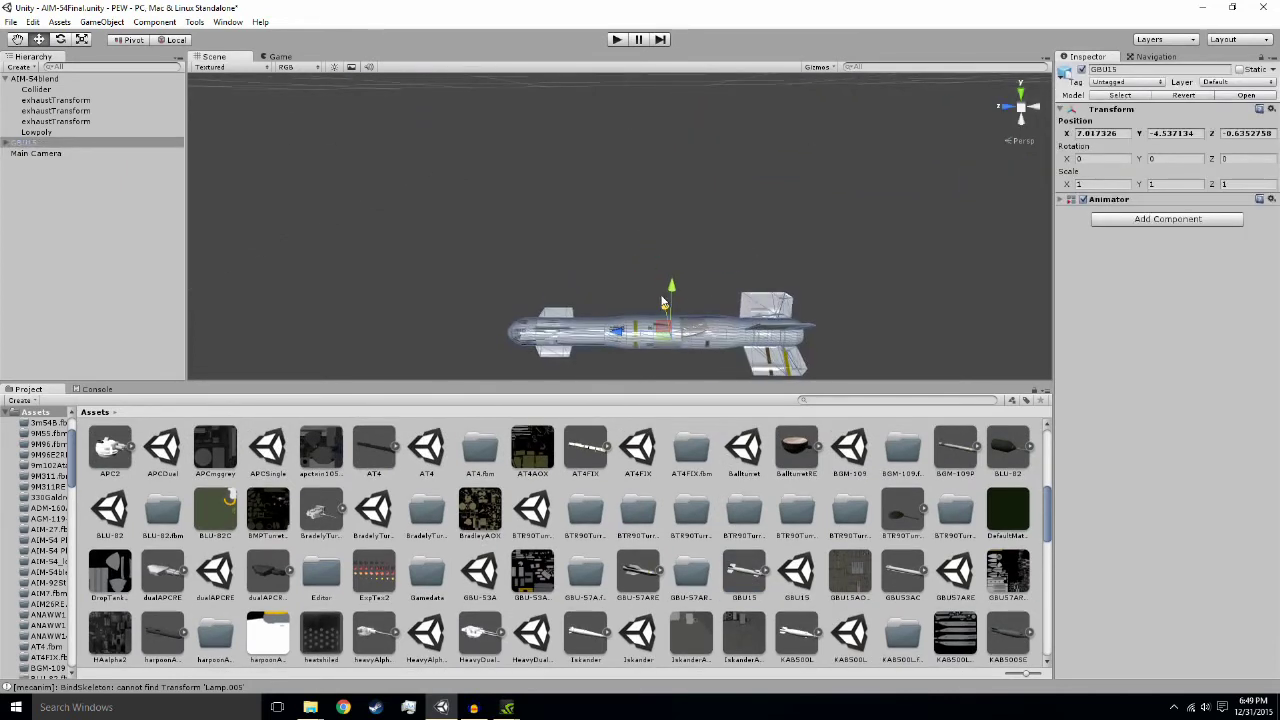
{"action": "left_click", "coordinate": [703, 283]}
{"action": "mouse_move", "coordinate": [749, 353]}
{"action": "left_mouse_down", "text": "alt"}
{"action": "mouse_move", "coordinate": [740, 331]}
{"action": "mouse_move", "coordinate": [760, 370]}
{"action": "left_mouse_up", "text": "alt"}
{"action": "left_click", "coordinate": [645, 305]}
{"action": "key", "text": "Delete"}
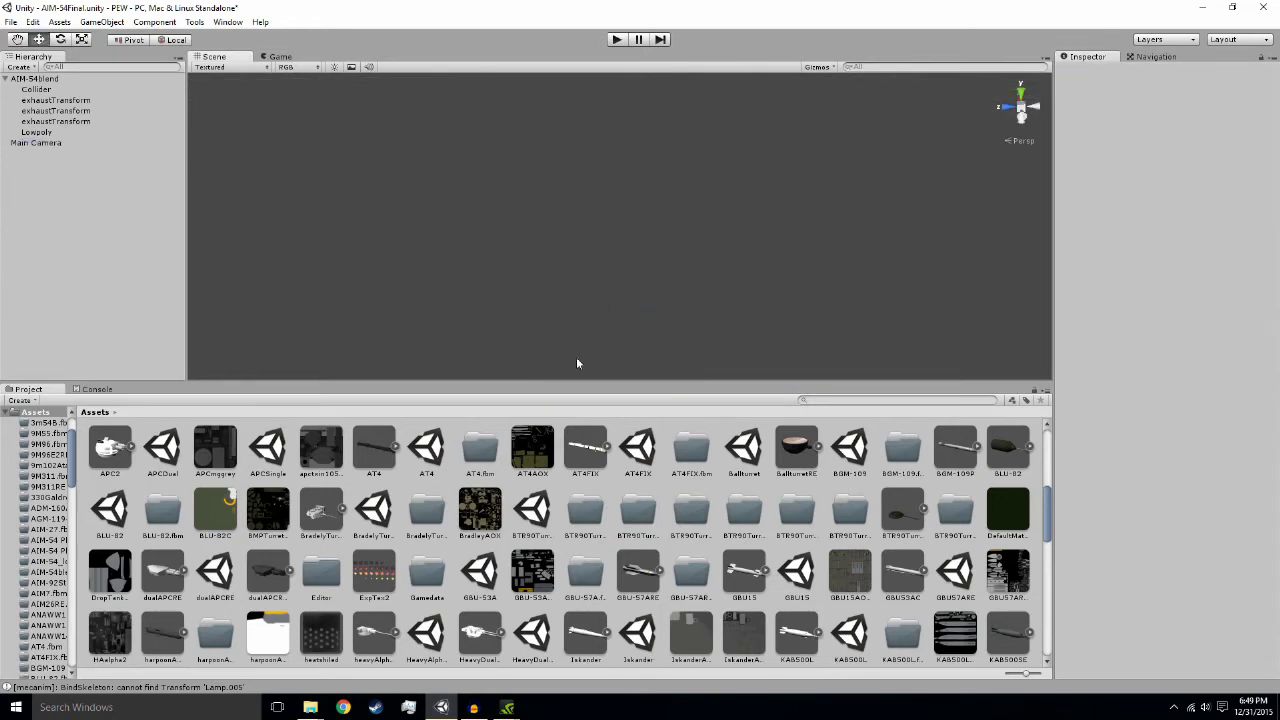
{"action": "scroll", "coordinate": [530, 548], "scroll_direction": "down", "scroll_amount": 3}
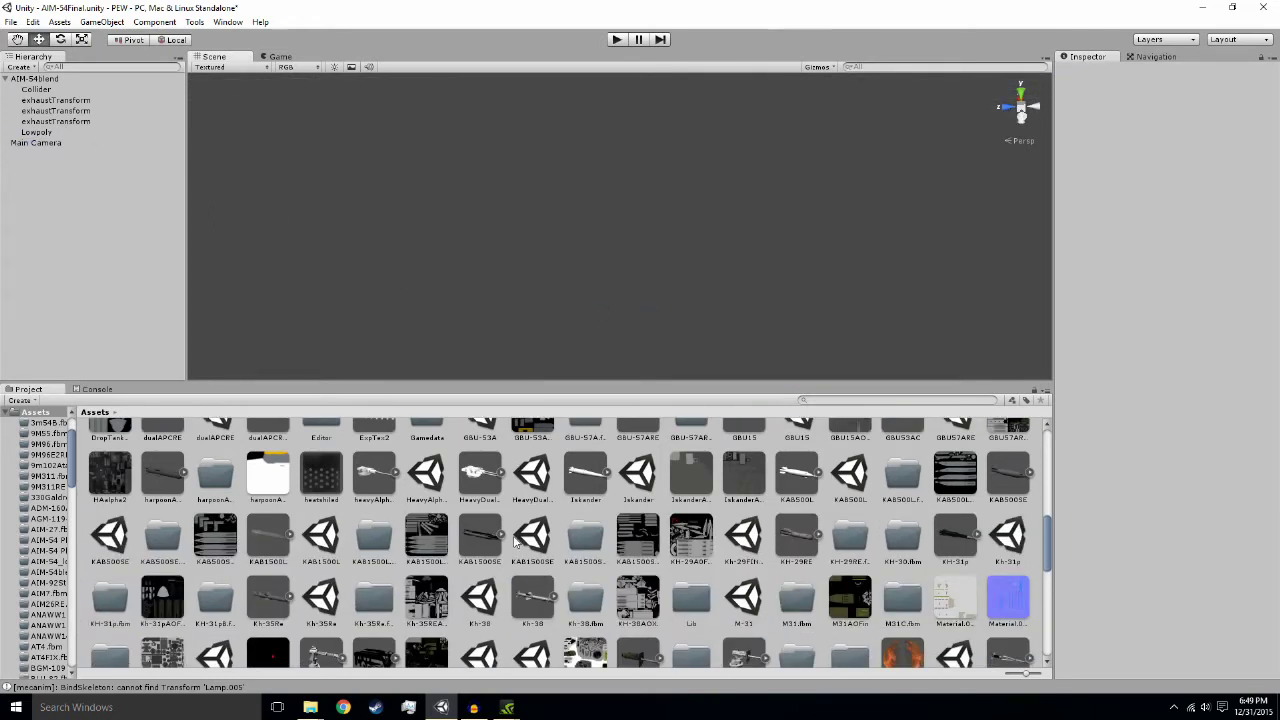
{"action": "scroll", "coordinate": [525, 281], "scroll_direction": "down", "scroll_amount": 3}
{"action": "scroll", "coordinate": [653, 348], "scroll_direction": "down", "scroll_amount": 2}
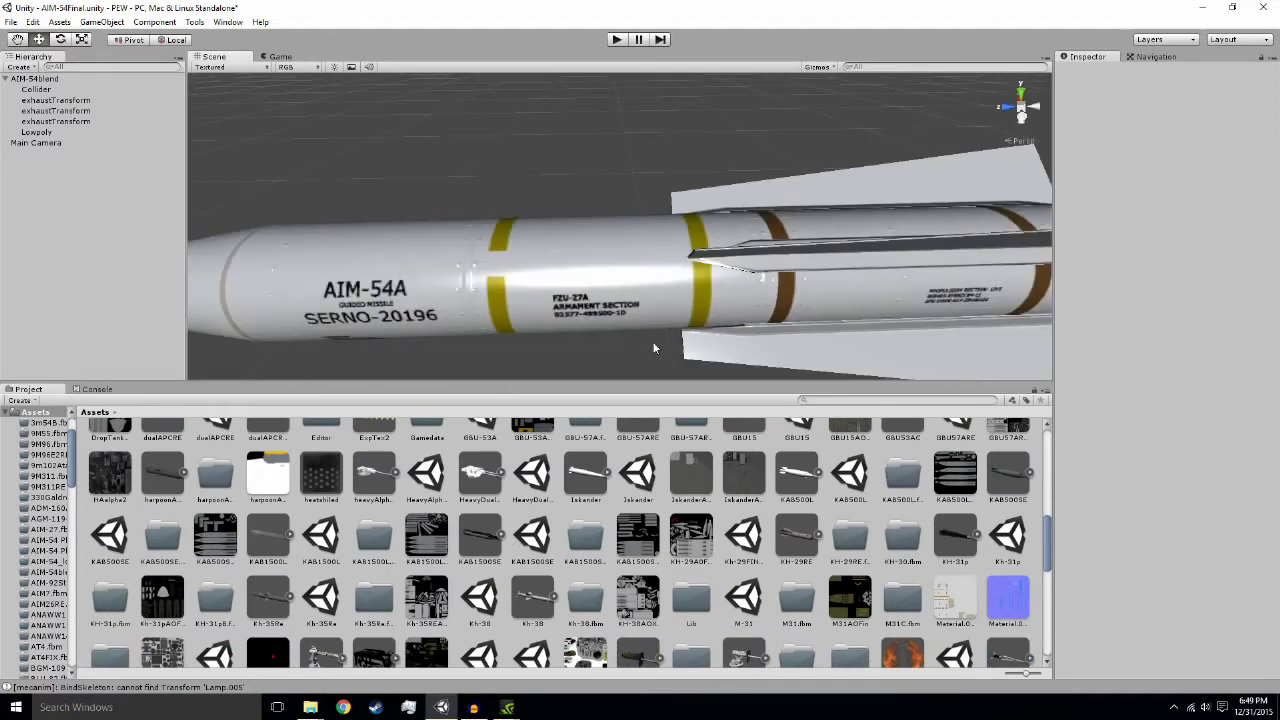
{"action": "scroll", "coordinate": [590, 350], "scroll_direction": "down", "scroll_amount": 3}
{"action": "scroll", "coordinate": [586, 343], "scroll_direction": "down", "scroll_amount": 2}
{"action": "scroll", "coordinate": [620, 335], "scroll_direction": "down", "scroll_amount": 2}
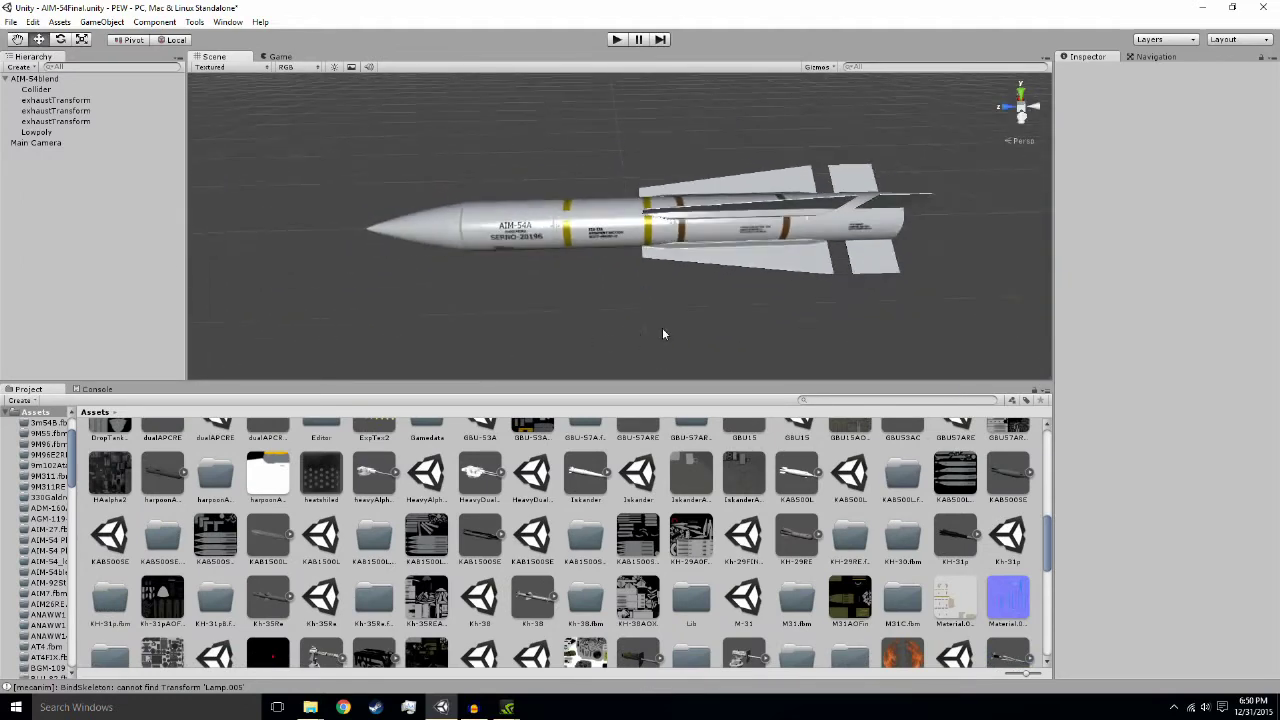
{"action": "scroll", "coordinate": [660, 325], "scroll_direction": "down", "scroll_amount": 1}
Step: Orbit the AIM-54A through rear and side views, then close the Unity editor
{"action": "left_click_drag", "start_coordinate": [649, 321], "coordinate": [602, 344], "text": "alt"}
{"action": "scroll", "coordinate": [610, 300], "scroll_direction": "up", "scroll_amount": 4}
{"action": "scroll", "coordinate": [631, 263], "scroll_direction": "down", "scroll_amount": 3}
{"action": "scroll", "coordinate": [630, 262], "scroll_direction": "down", "scroll_amount": 1}
{"action": "scroll", "coordinate": [632, 340], "scroll_direction": "up", "scroll_amount": 1}
{"action": "left_click_drag", "start_coordinate": [632, 346], "coordinate": [495, 350], "text": "alt"}
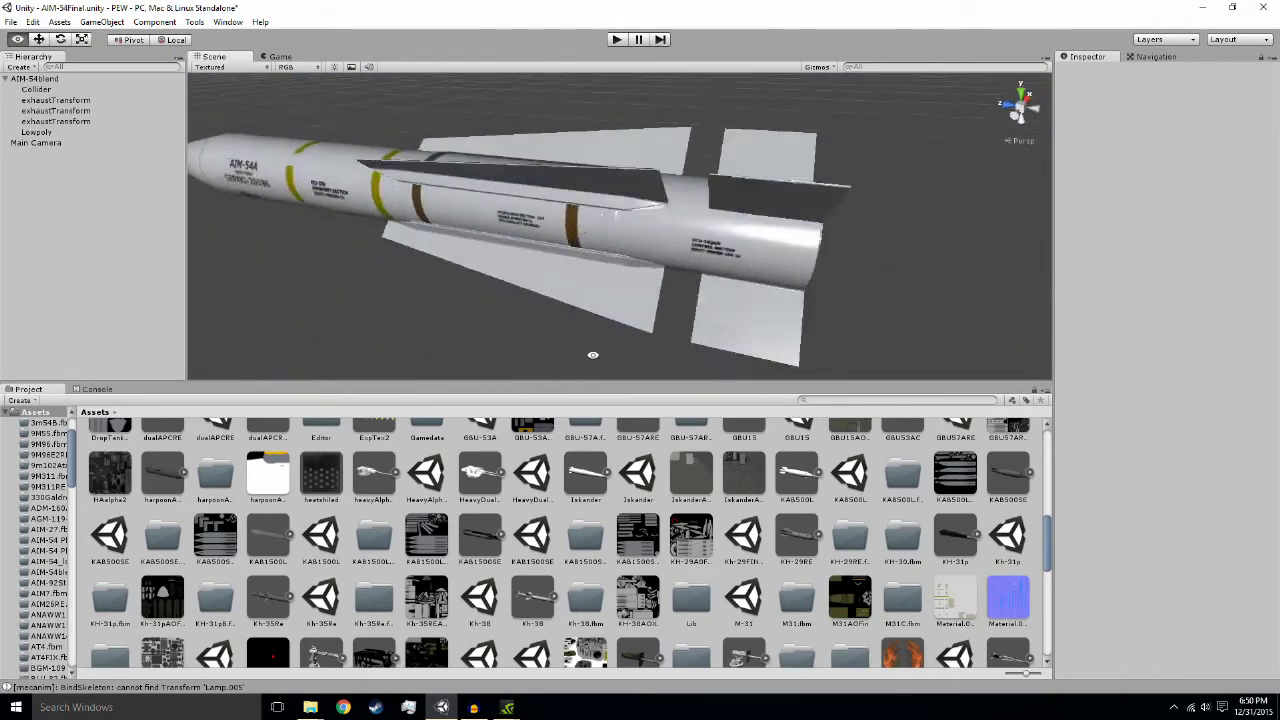
{"action": "left_click_drag", "start_coordinate": [495, 350], "coordinate": [655, 311], "text": "alt"}
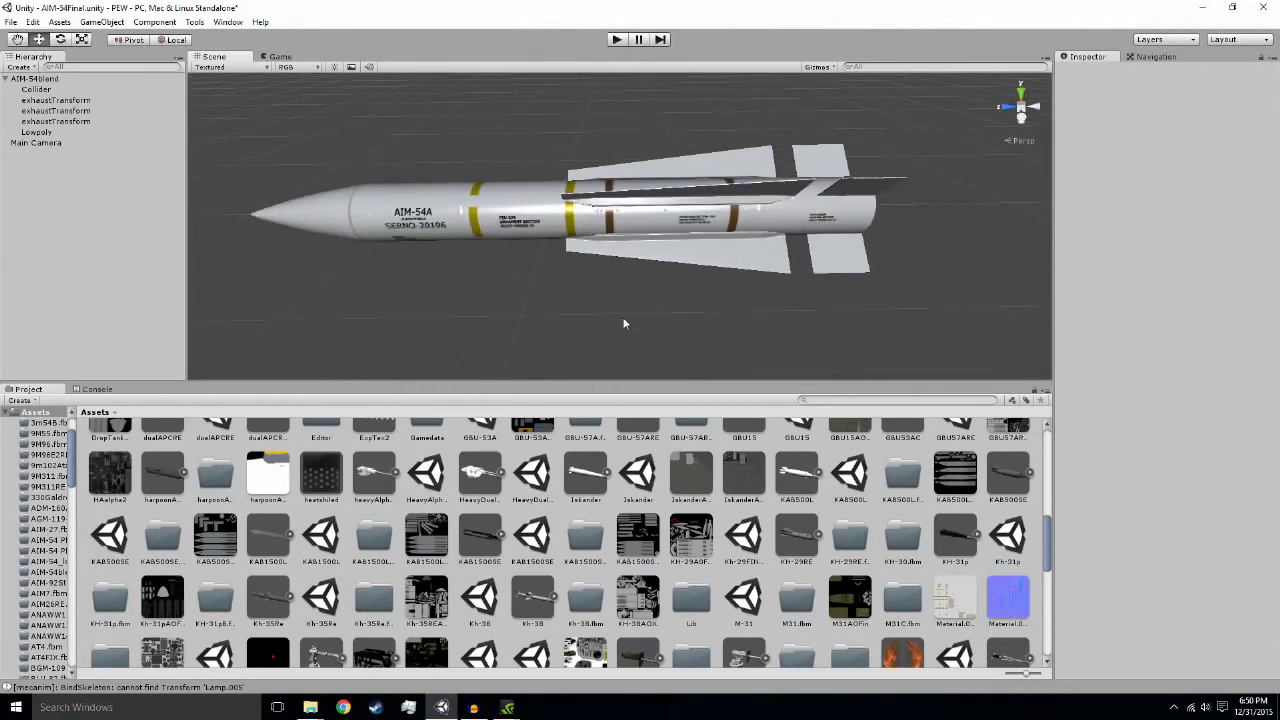
{"action": "left_click", "coordinate": [1263, 7]}
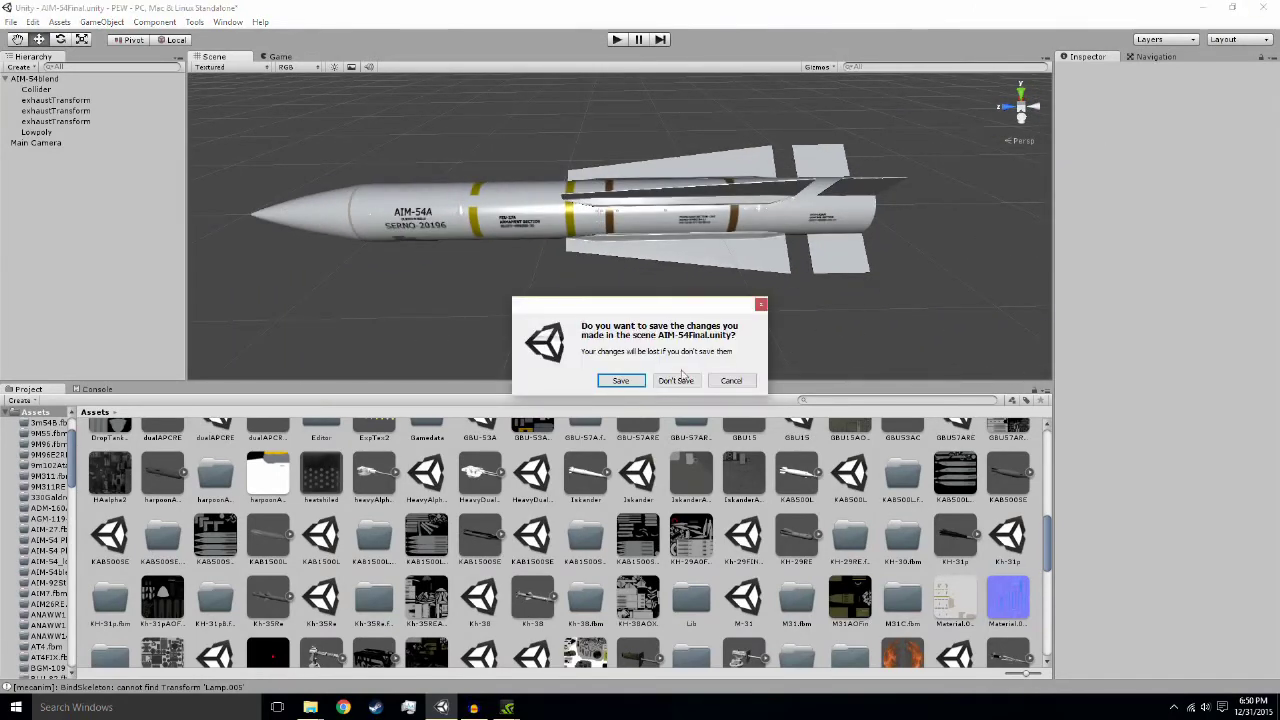
Step: Choose Don't Save to quit Unity without saving AIM-54final.unity
{"action": "left_click", "coordinate": [679, 377]}
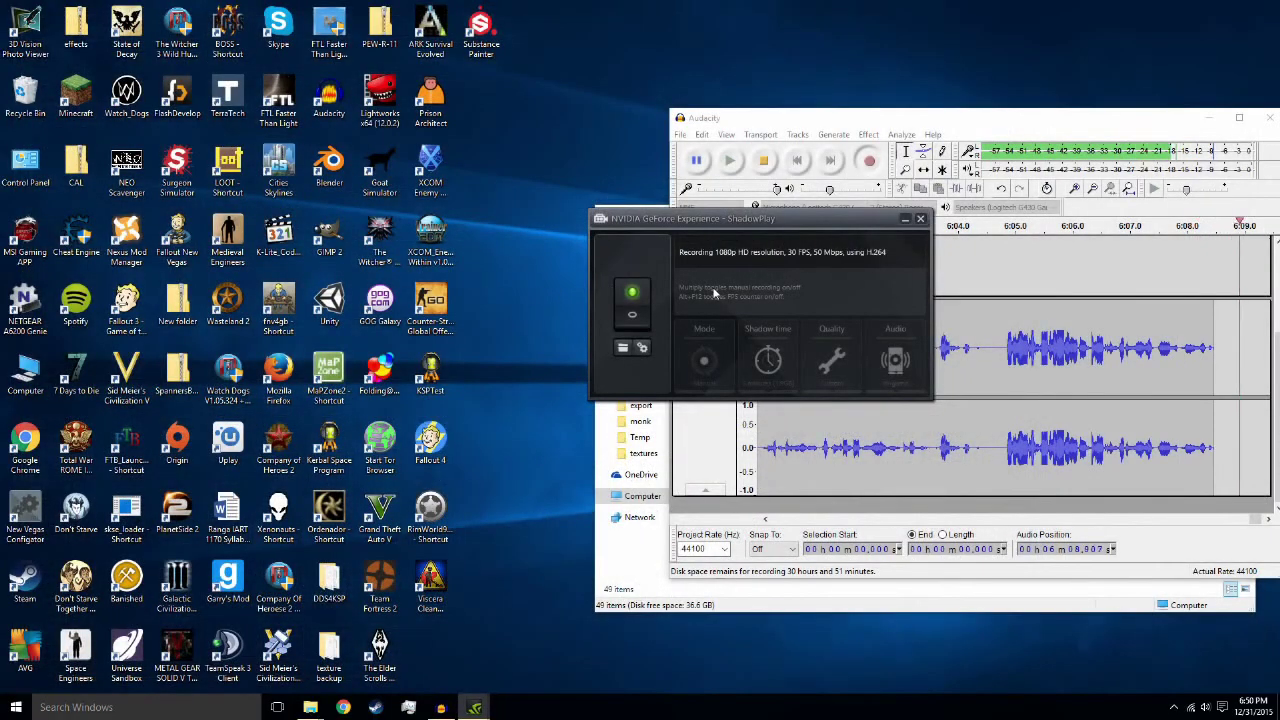